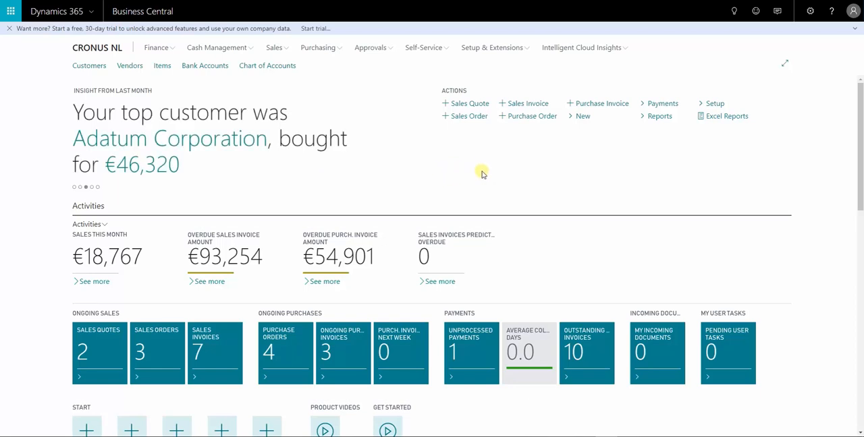
- Open the Extensions list and browse the Business Central apps on AppSource
click(493, 50)
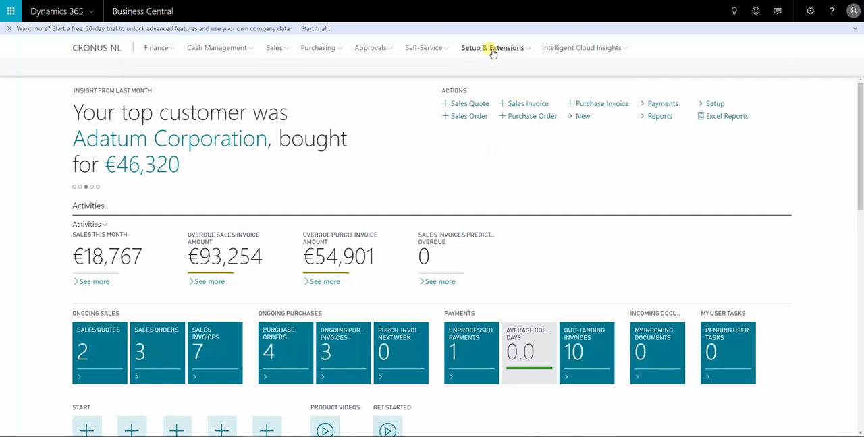
click(284, 68)
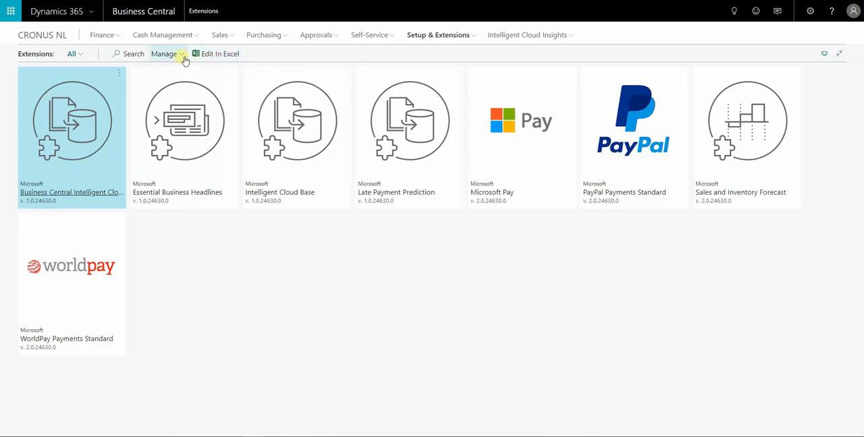
click(179, 57)
click(183, 75)
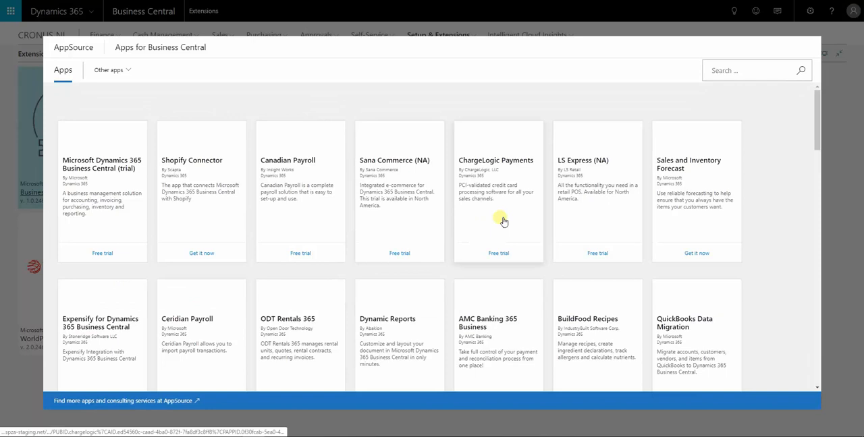
- Search AppSource for "sana commerce" and review the overview of the Sana Commerce (RoW) app
click(729, 73)
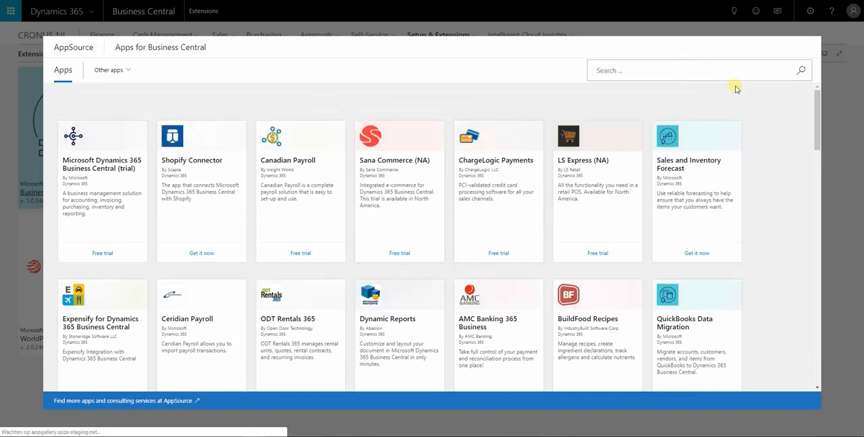
text(sana commerce)
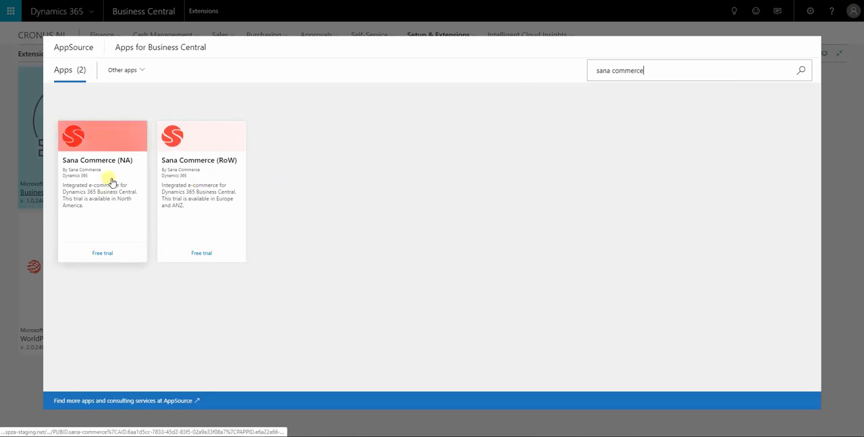
click(218, 183)
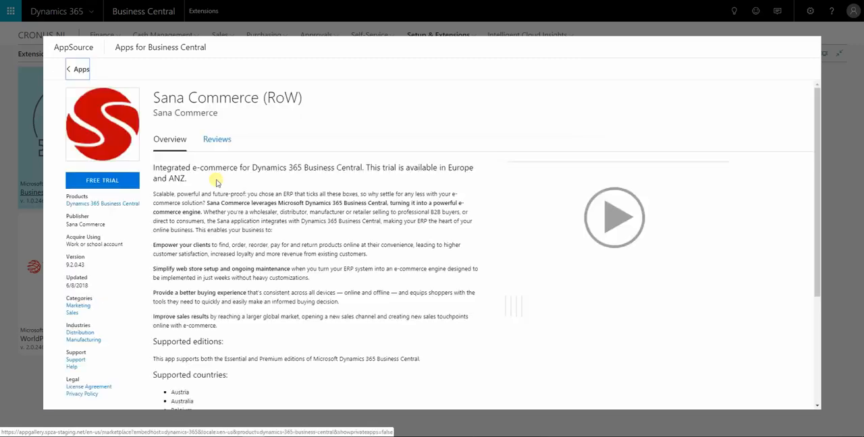
scroll(293, 220, down, 2)
scroll(293, 220, down, 1)
drag(230, 358, 165, 265)
scroll(234, 292, up, 2)
click(235, 291)
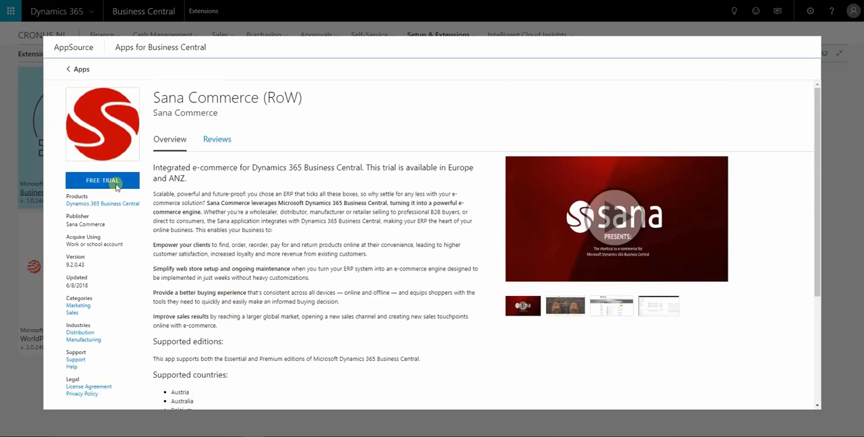
- Start the Sana Commerce (RoW) free trial, accept the permission terms and install the extension in English (United States)
click(102, 181)
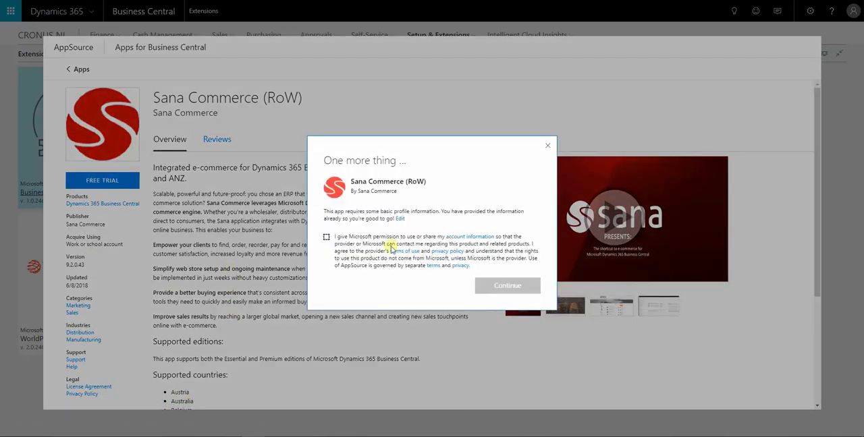
click(327, 238)
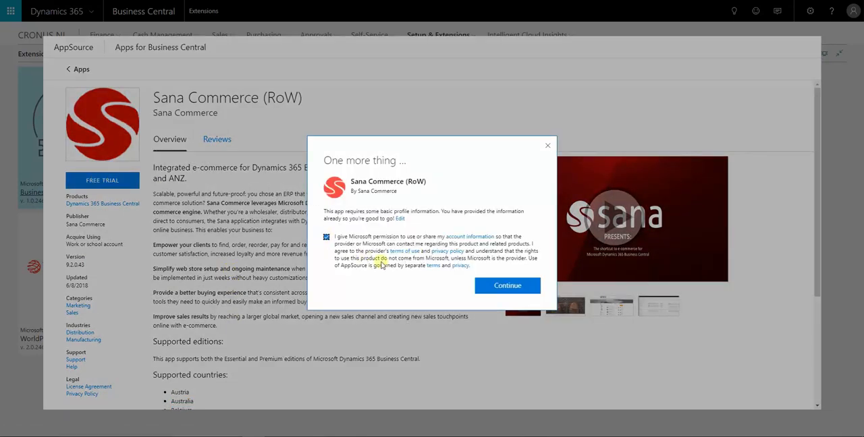
click(508, 286)
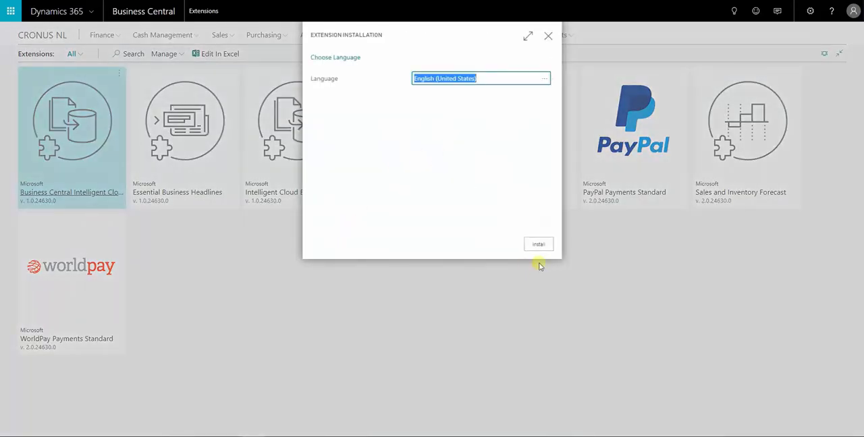
click(539, 245)
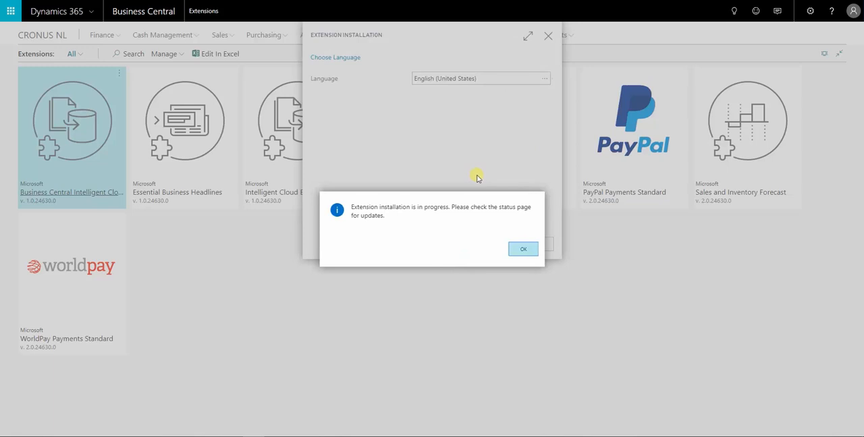
click(525, 251)
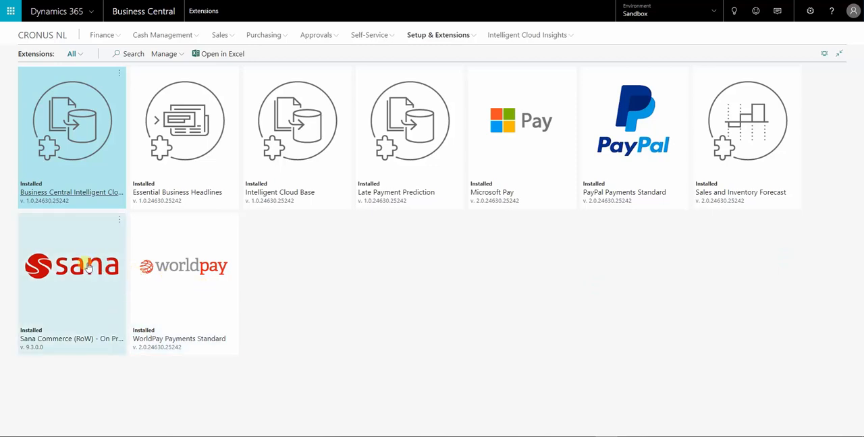
- Open the Sana Commerce entry in Manual Setup and launch its Startup Wizard
click(449, 36)
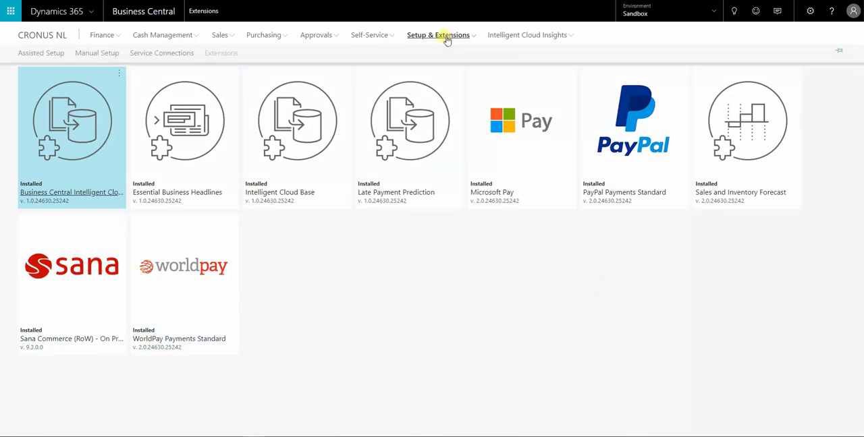
click(98, 55)
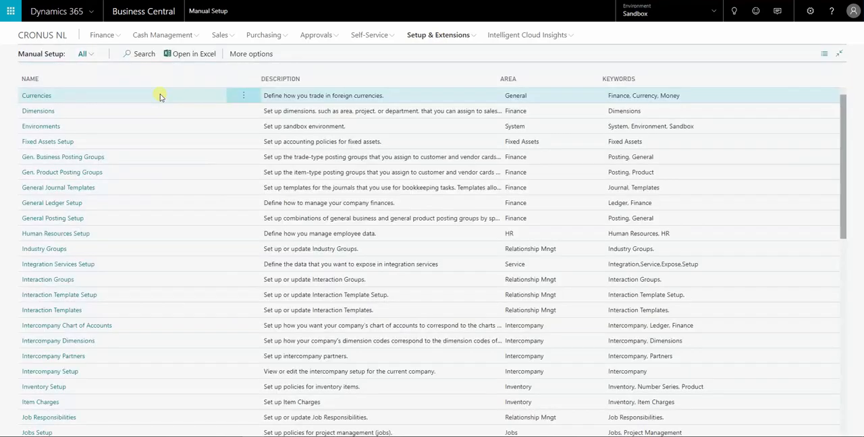
scroll(141, 171, down, 3)
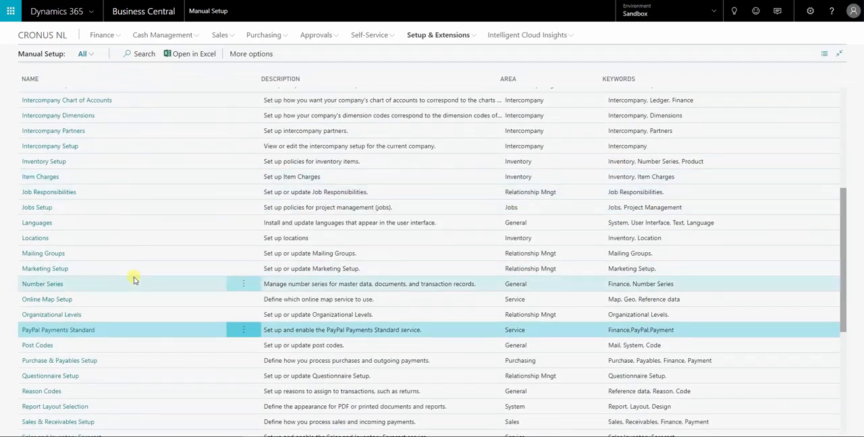
scroll(135, 237, down, 3)
click(45, 231)
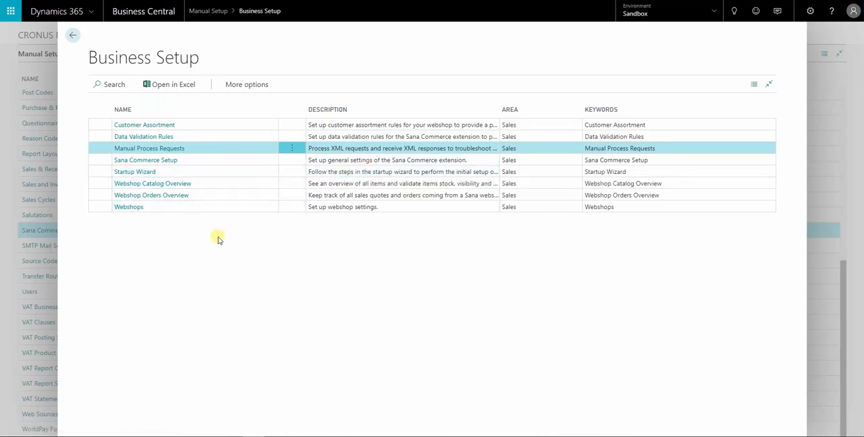
click(148, 173)
- Create a webshop with ID SANASTORE and Adatum Corporation as its template customer in the wizard's general settings
click(503, 247)
click(452, 100)
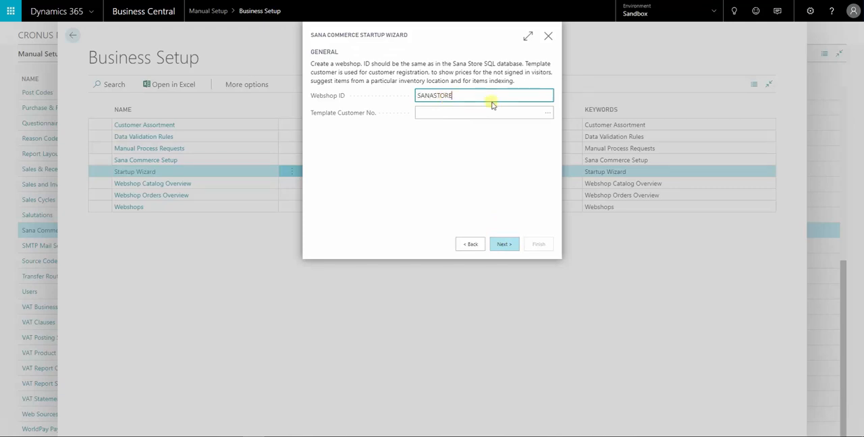
click(547, 112)
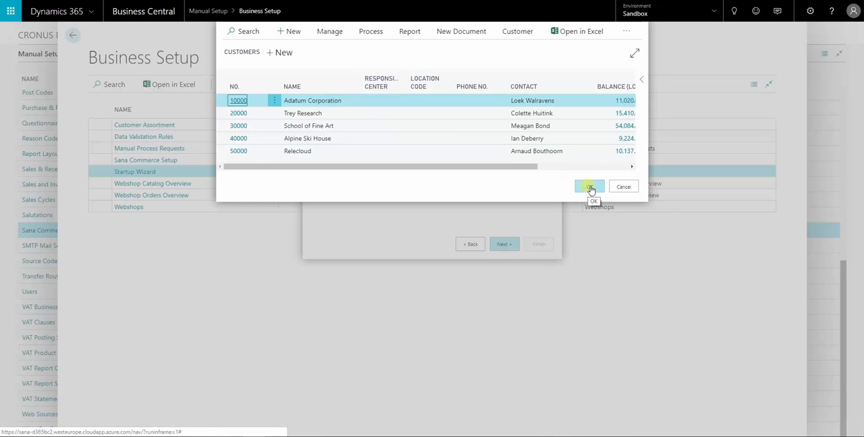
click(590, 188)
click(505, 244)
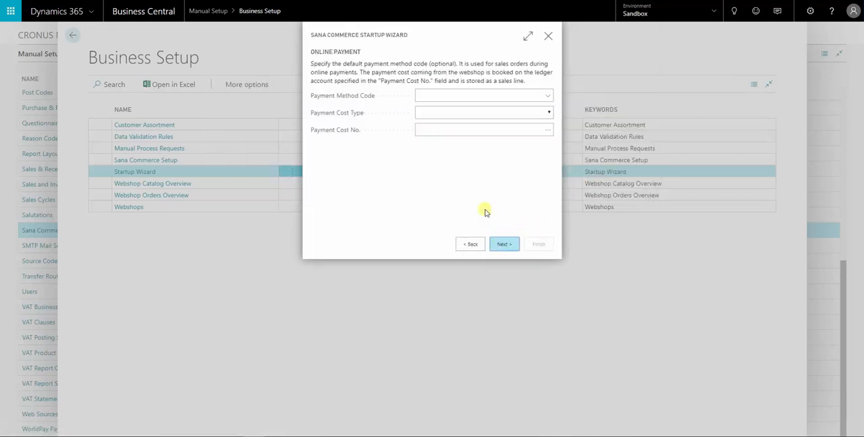
- Set online payment to method BANK and cost type G/L Account, using the Investeringen huidig BJ account in the Grond group
click(548, 96)
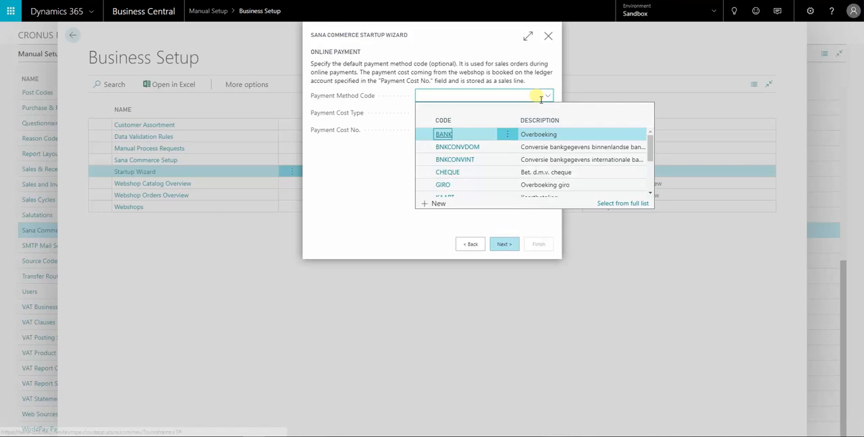
click(493, 136)
click(548, 113)
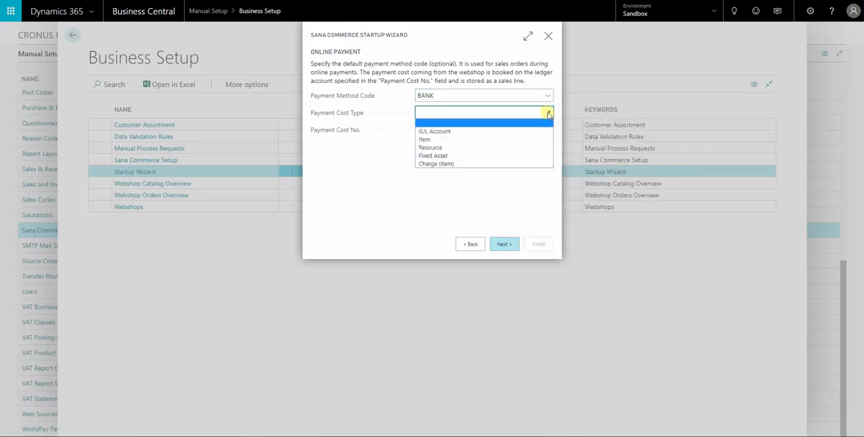
click(502, 133)
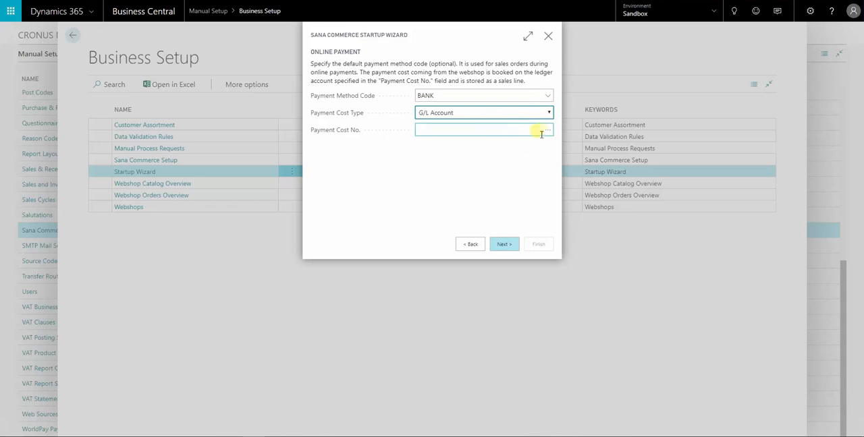
click(547, 130)
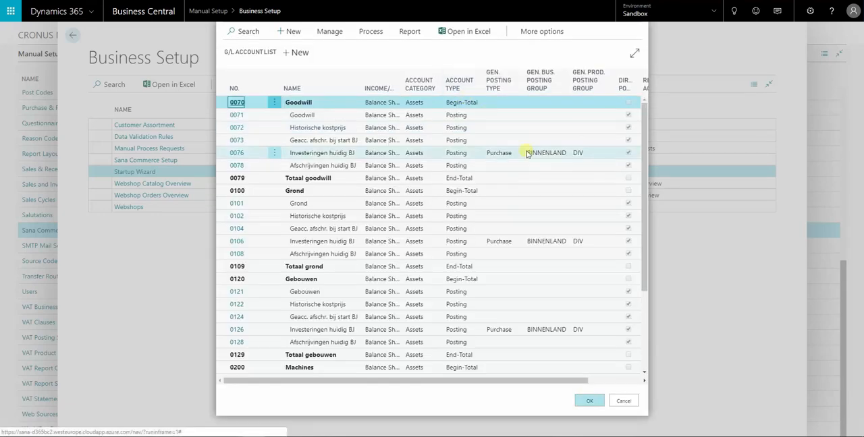
scroll(482, 168, down, 1)
click(440, 195)
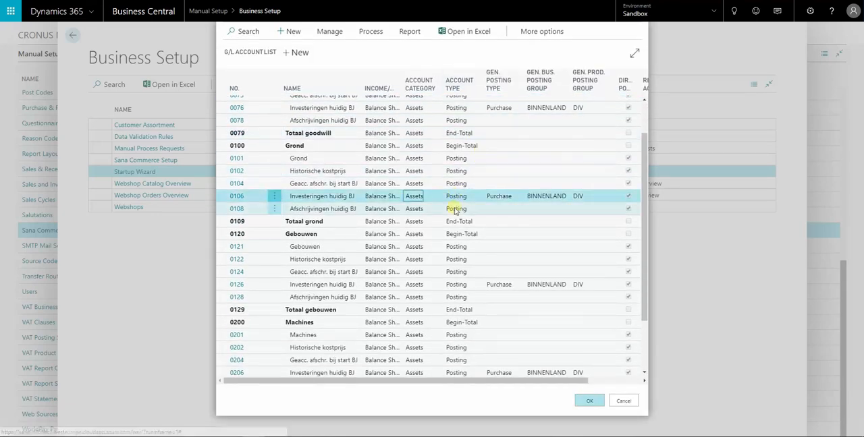
click(589, 401)
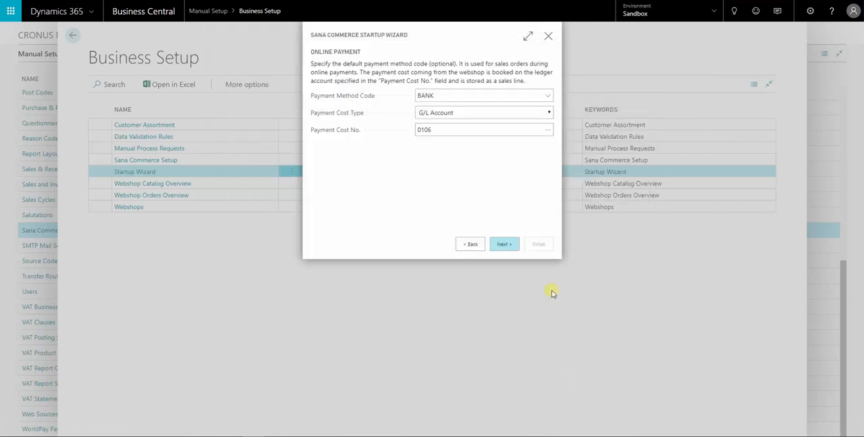
click(505, 245)
- Set the shipping cost type to G/L Account, using the Investeringen huidig BJ account in the Goodwill group
click(550, 96)
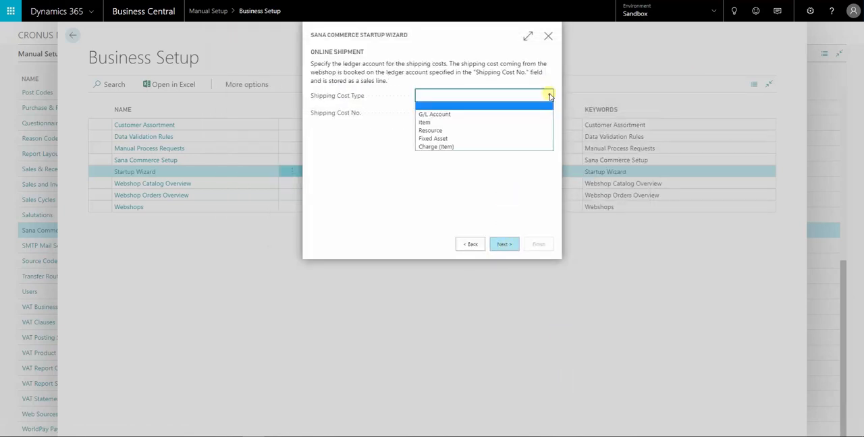
click(512, 114)
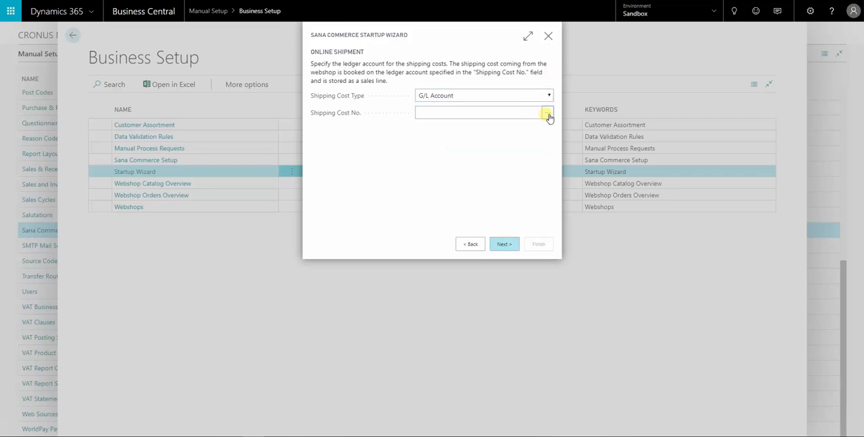
click(547, 115)
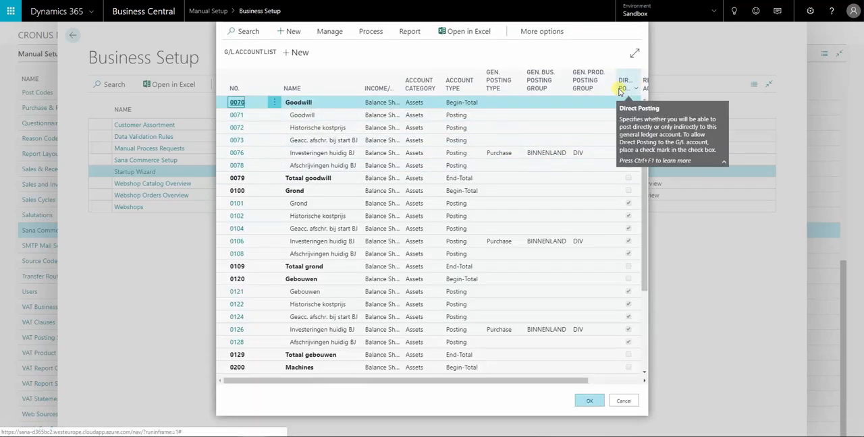
click(501, 152)
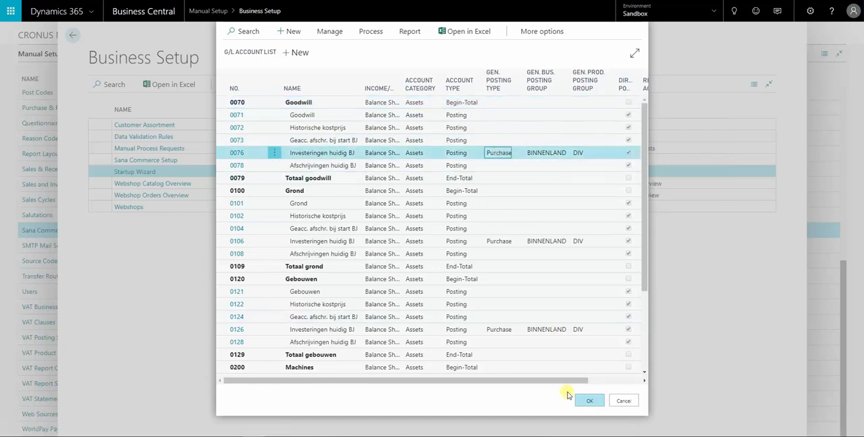
click(588, 403)
click(503, 244)
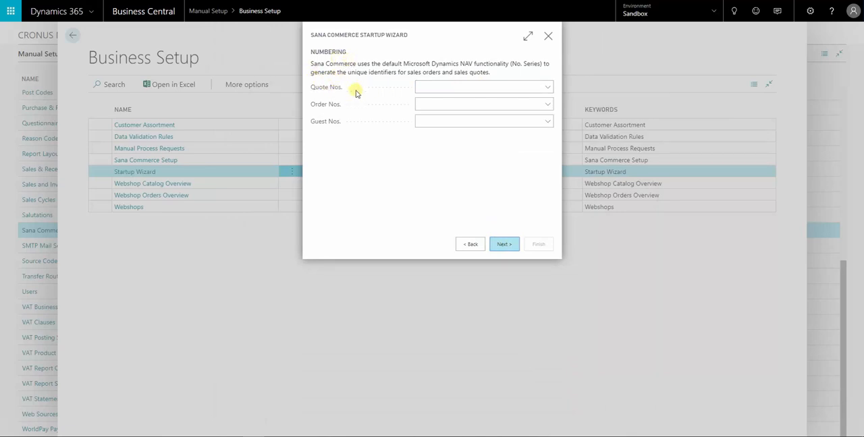
- Leave the quote, order and guest number series blank and continue to the ordering settings
click(443, 86)
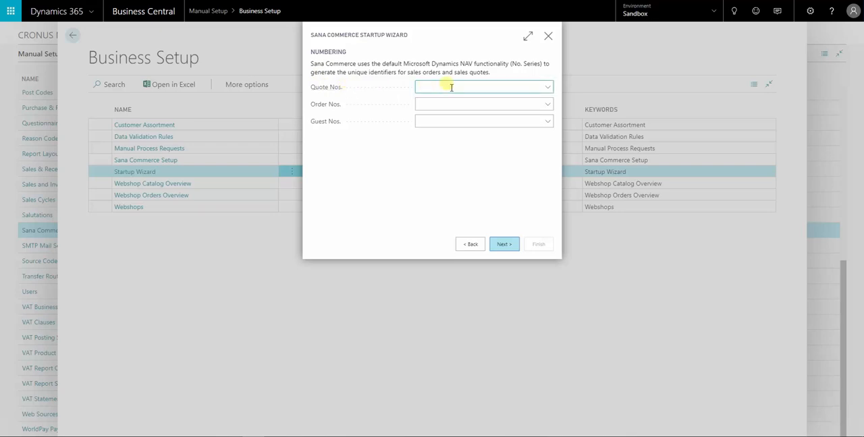
click(420, 67)
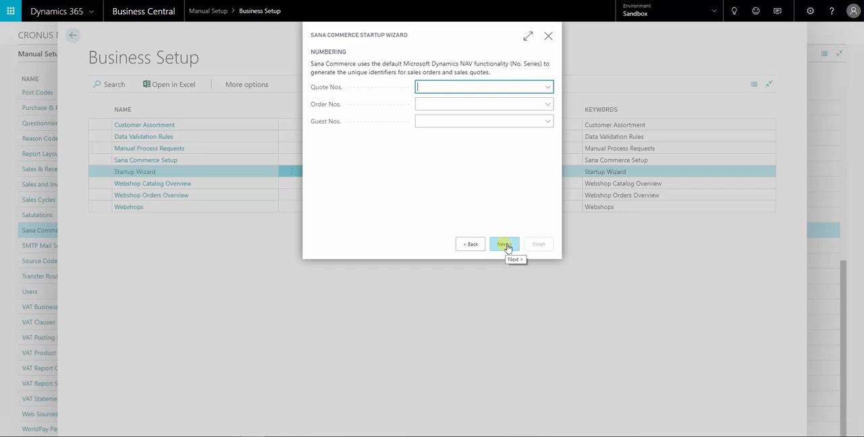
click(507, 247)
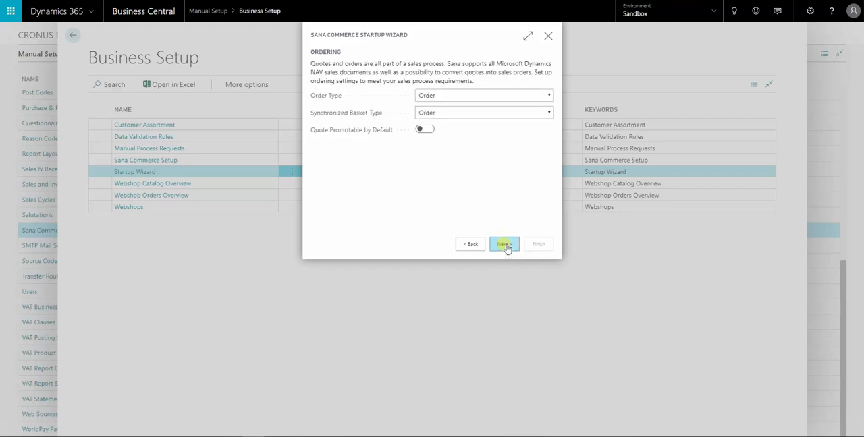
- Enable Quote Promotable by Default, set the Synchronized Basket Type to Quote and proceed to the warehouse settings
click(426, 129)
click(454, 112)
click(450, 132)
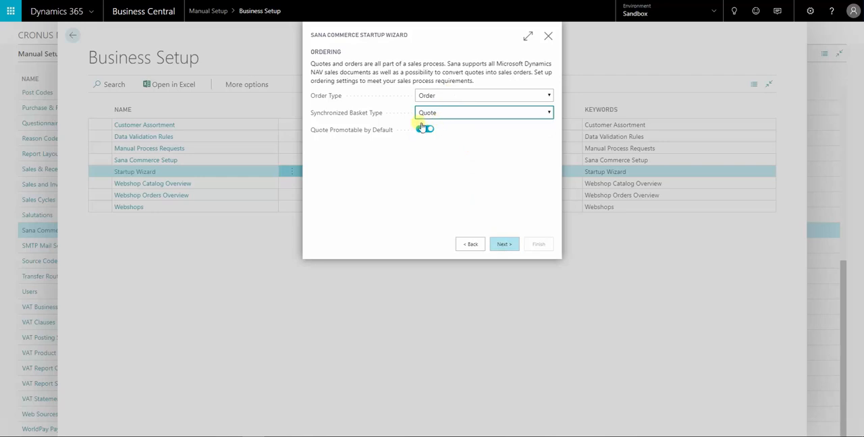
click(506, 246)
click(425, 86)
click(505, 245)
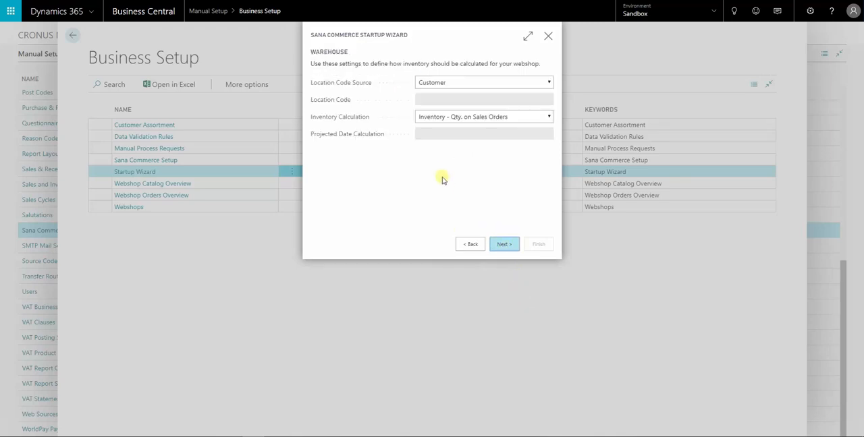
- Accept the warehouse settings, make all countries visible with customer template code BEDRIJF, and continue to the item visibility settings
click(506, 245)
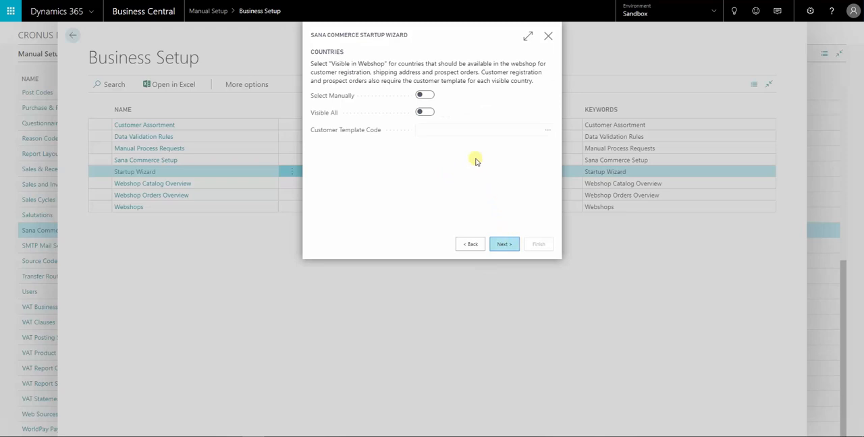
click(426, 111)
click(547, 130)
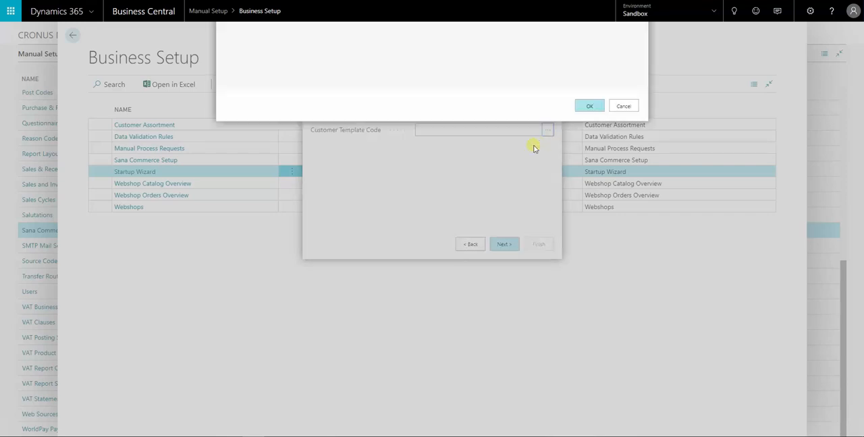
click(592, 189)
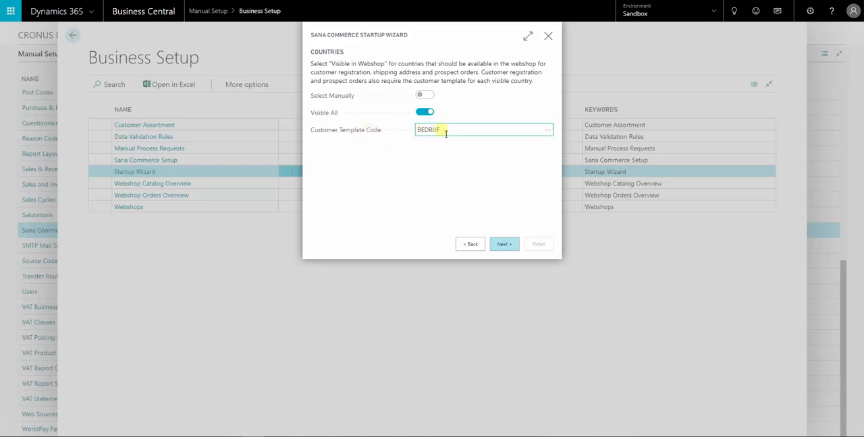
drag(450, 133, 413, 132)
click(426, 145)
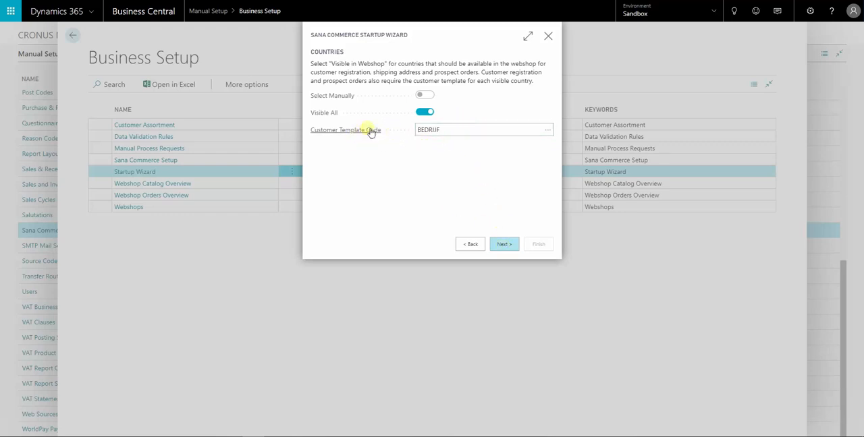
click(463, 131)
click(509, 247)
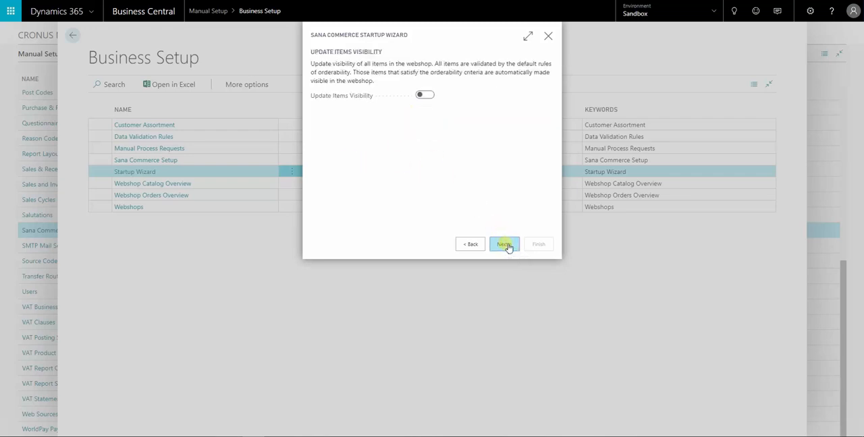
- Enable Update Items Visibility, finish the startup wizard and close the Business Setup page
click(430, 95)
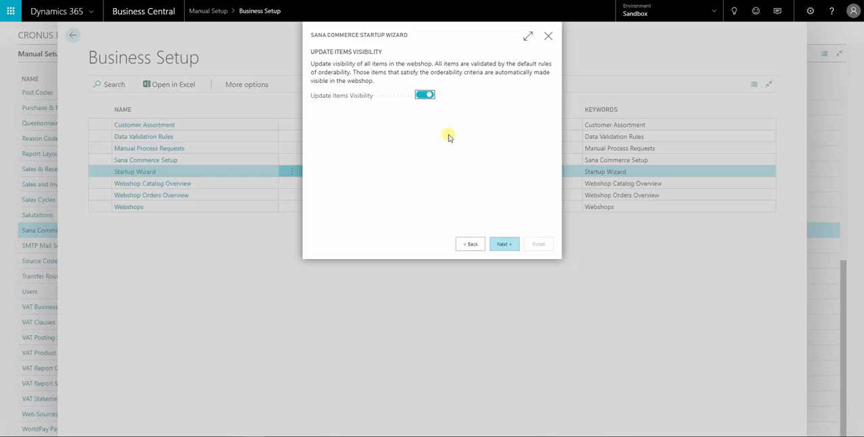
click(507, 248)
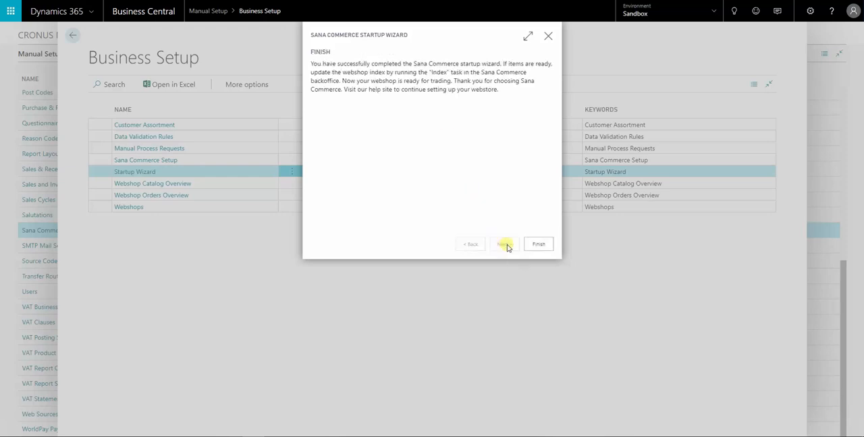
click(540, 247)
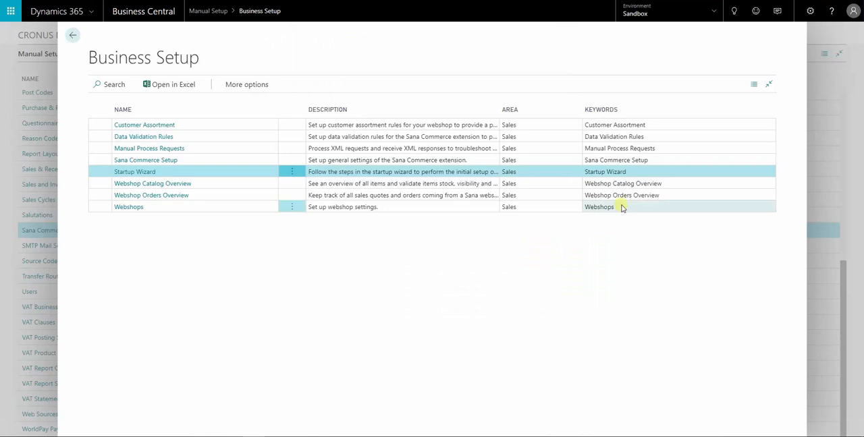
click(814, 154)
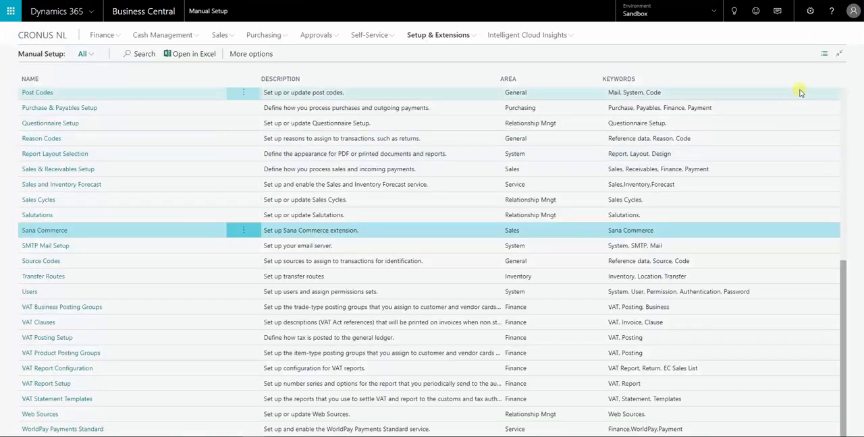
click(439, 38)
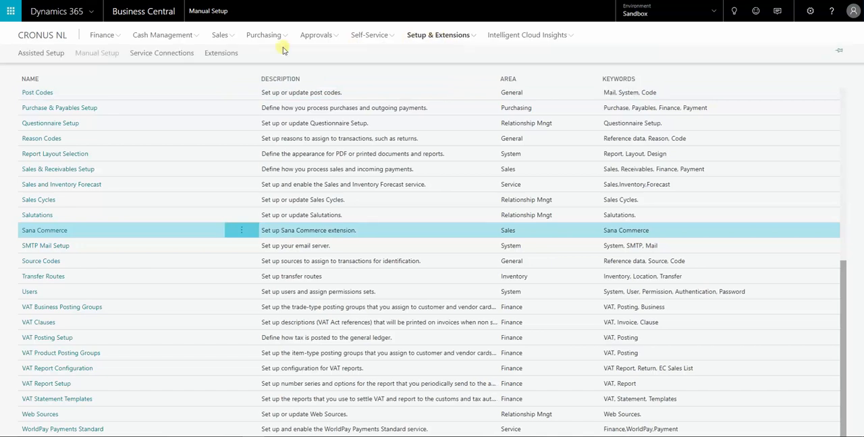
click(41, 232)
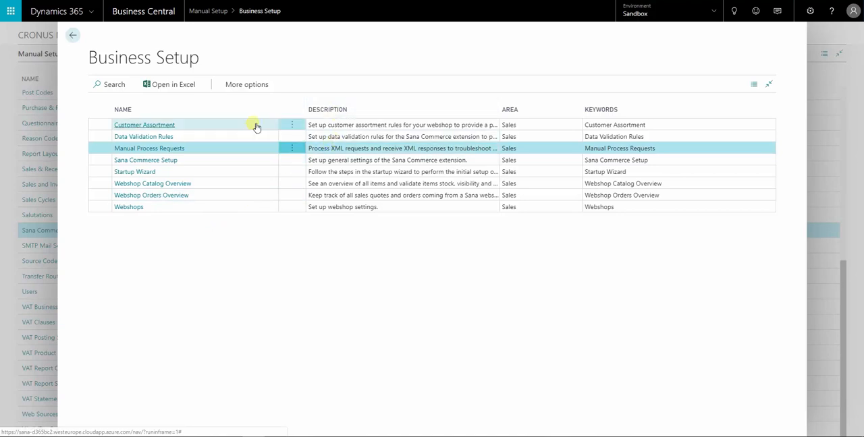
click(263, 87)
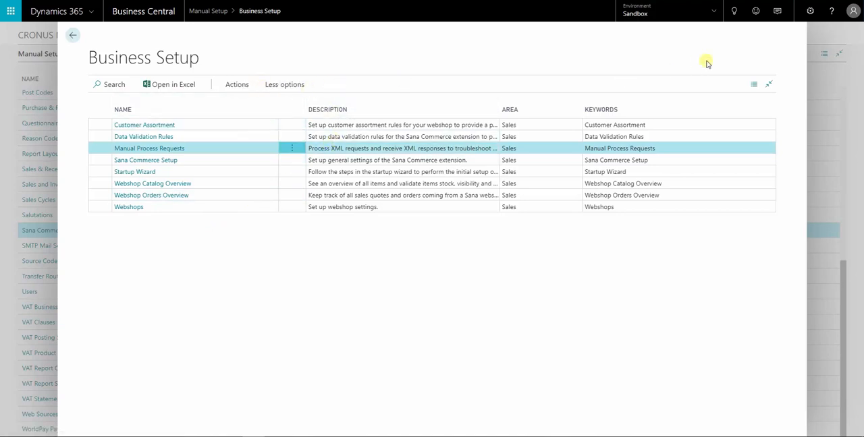
click(820, 64)
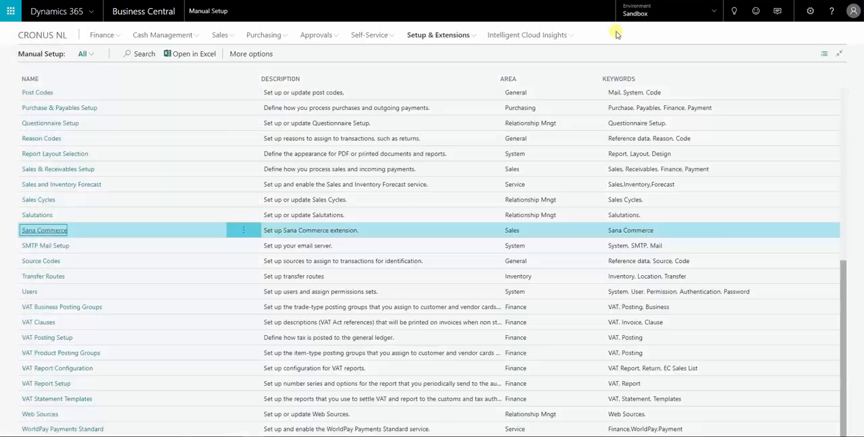
click(441, 37)
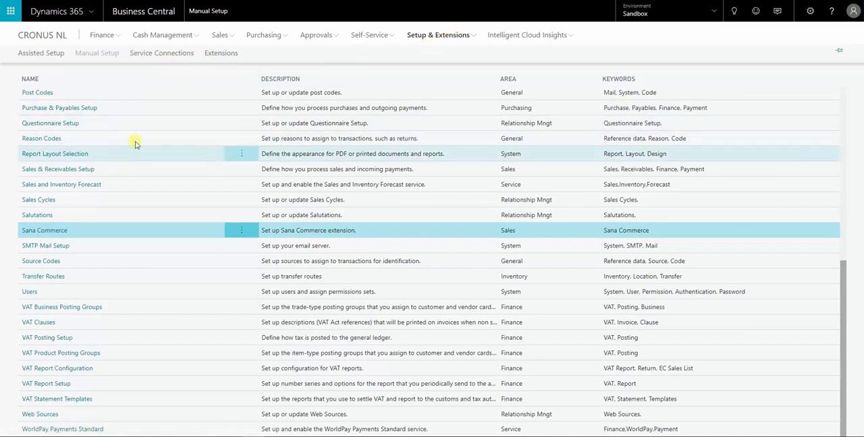
- Search for "user", go to the Users list and open the ADMIN user card
click(732, 10)
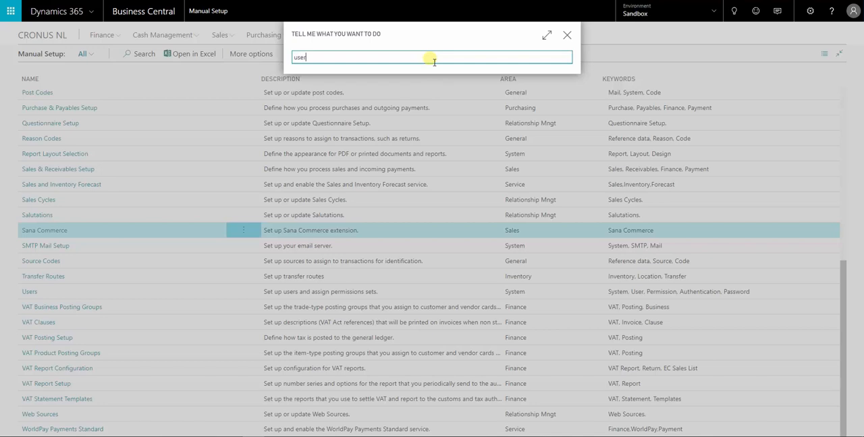
text(user)
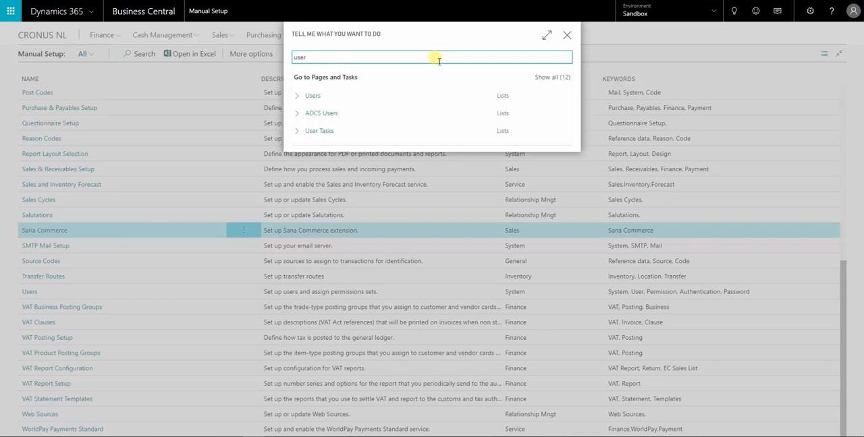
click(320, 97)
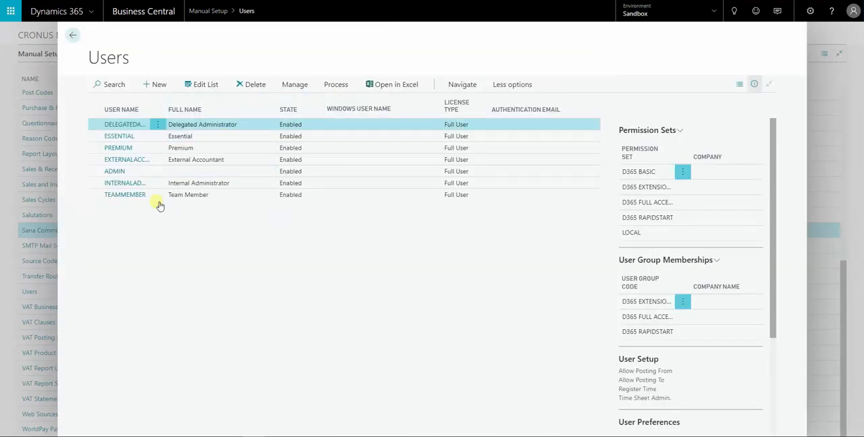
click(115, 170)
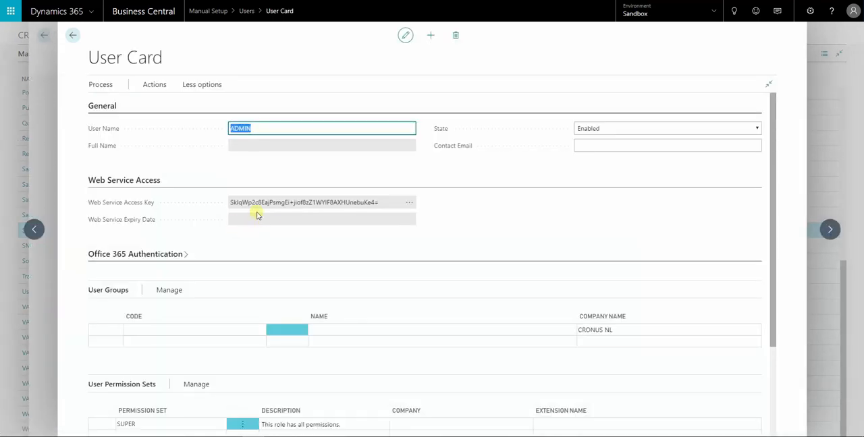
- Generate a new web service access key for the ADMIN user, set to never expire
click(410, 203)
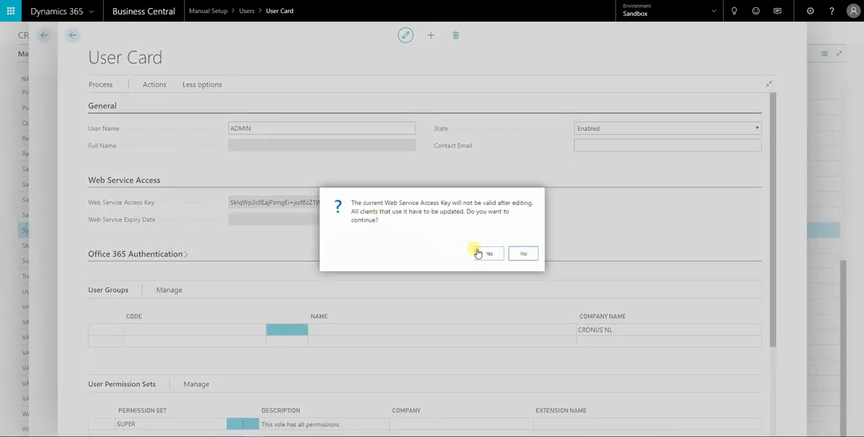
key(Return)
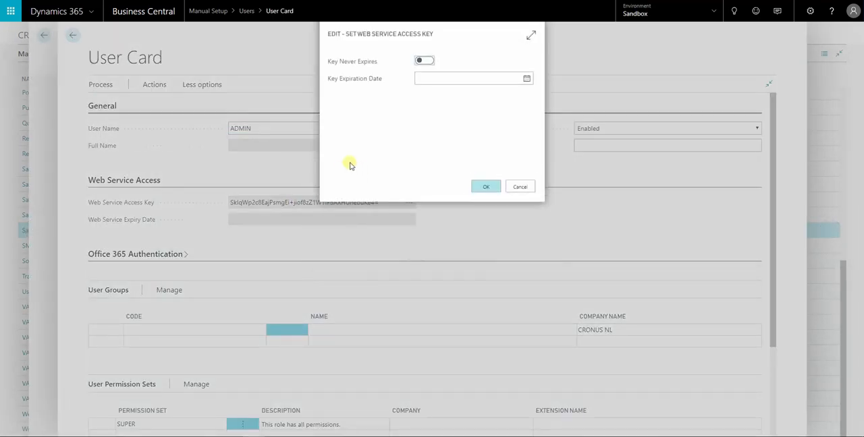
click(424, 61)
click(490, 187)
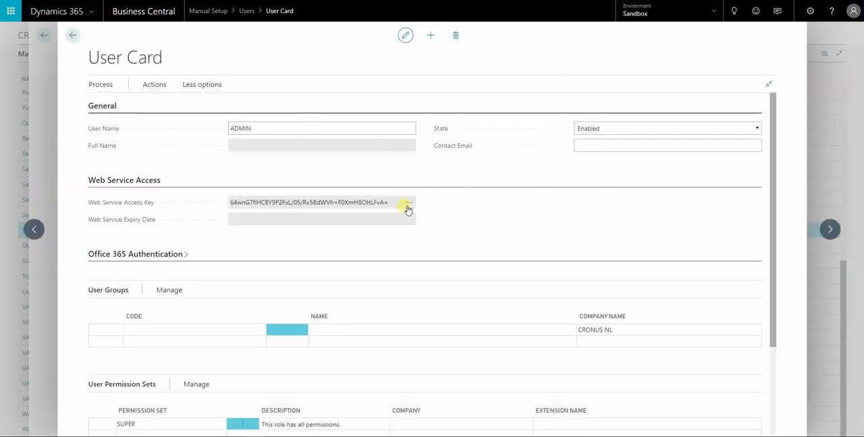
click(278, 130)
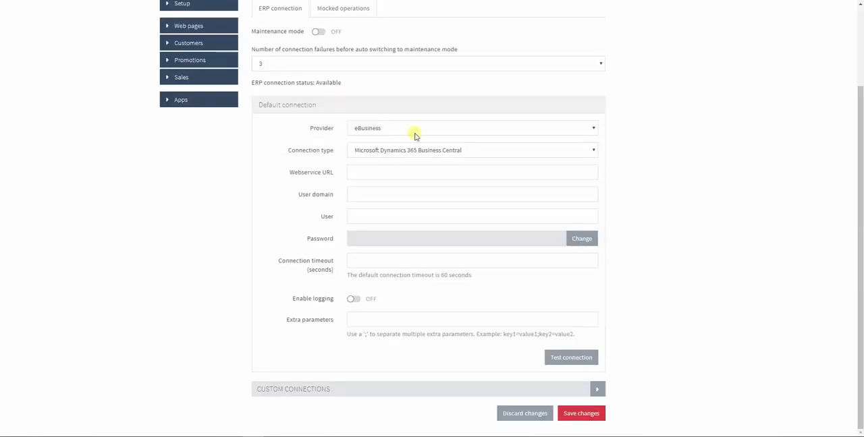
- Switch to the Sana admin panel, return to the webstore overview and open the ERP connection settings
scroll(411, 127, up, 3)
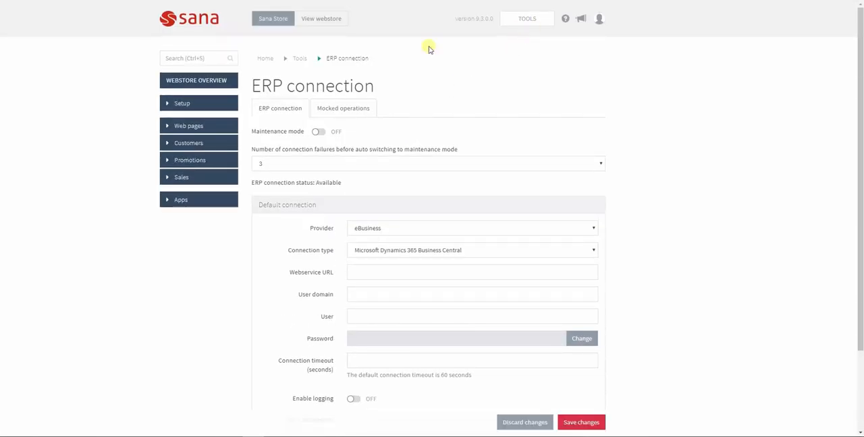
click(306, 18)
click(203, 31)
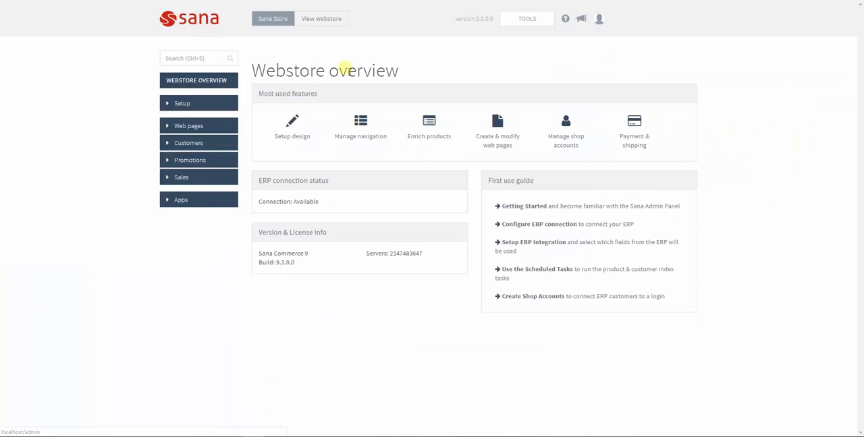
click(528, 20)
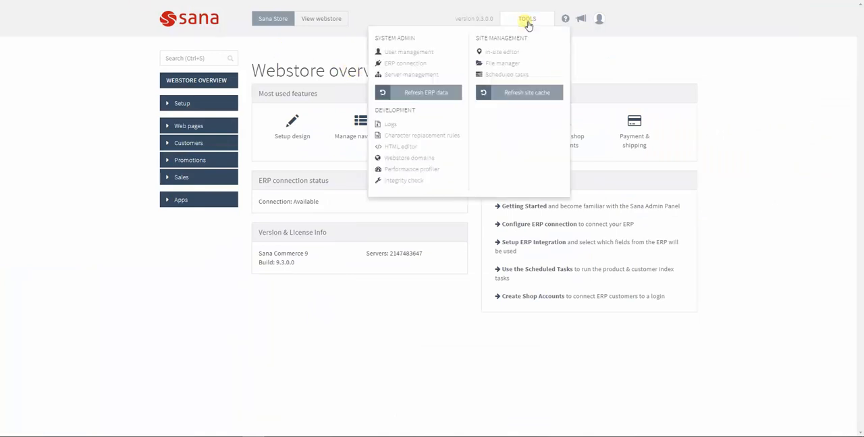
click(409, 63)
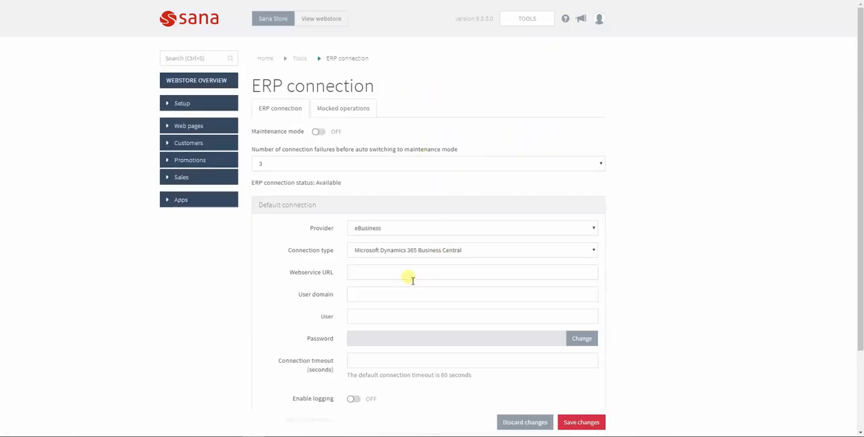
- Set the user of the default ERP connection to ADMIN
click(407, 274)
click(302, 294)
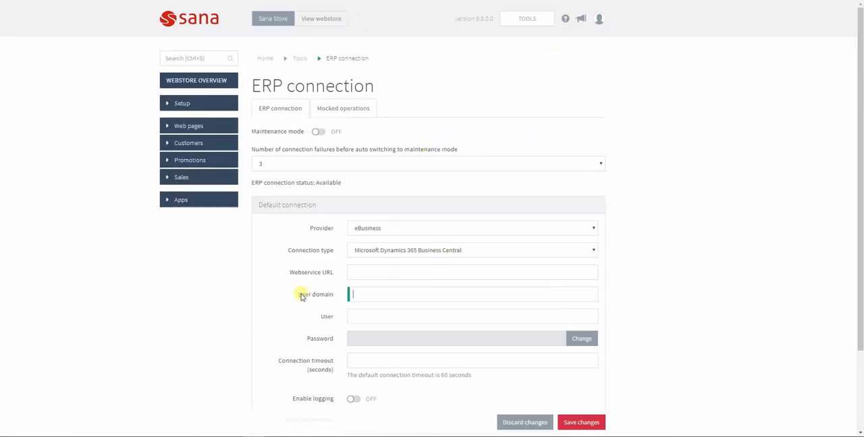
click(364, 320)
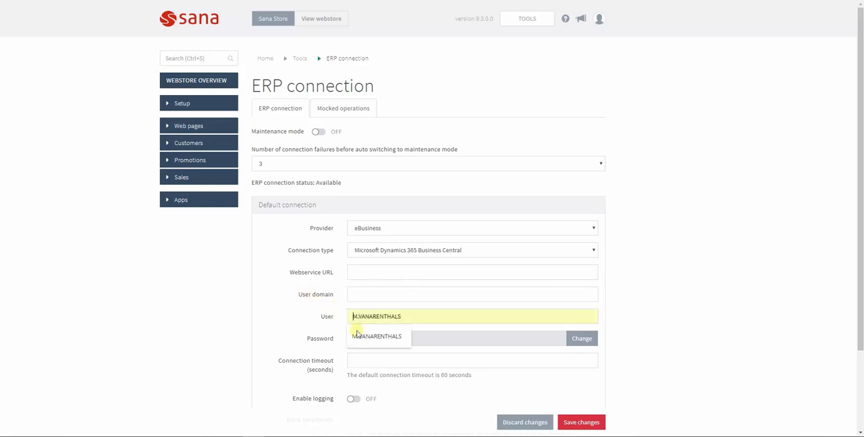
click(296, 339)
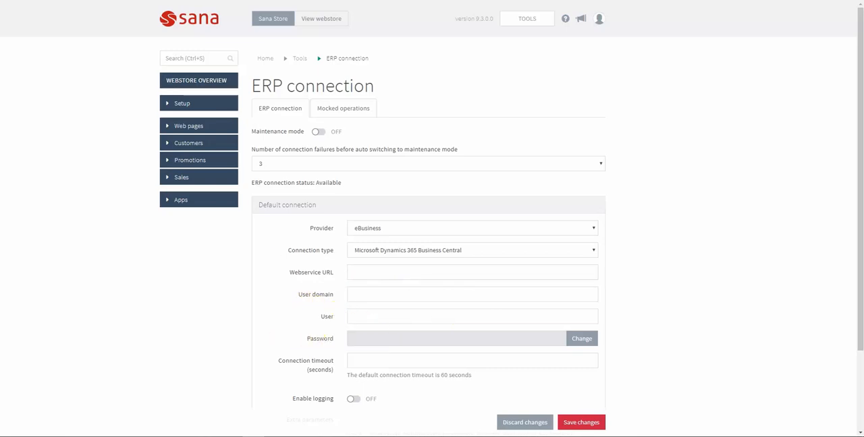
click(359, 316)
text(ADM)
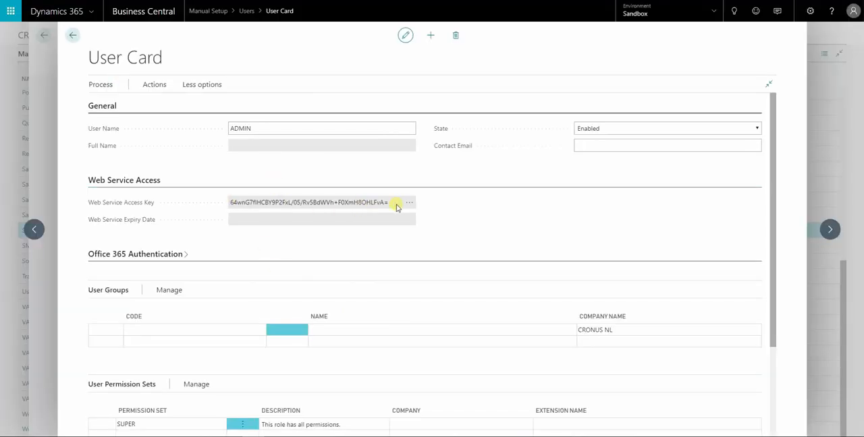
- Copy the web service access key from the Business Central user card and save it as the ERP connection password
drag(389, 204, 219, 204)
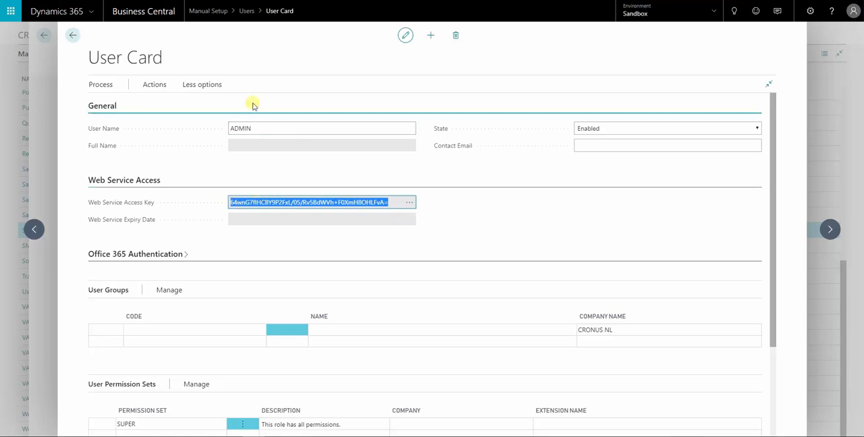
key(ctrl+l)
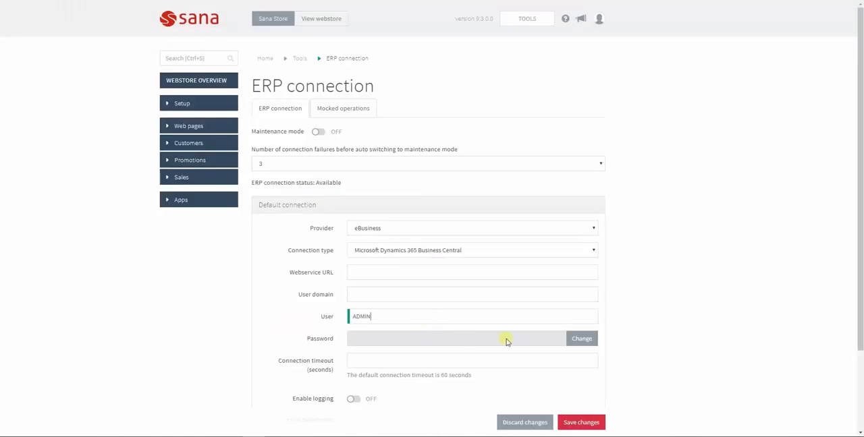
click(581, 339)
key(ctrl+v)
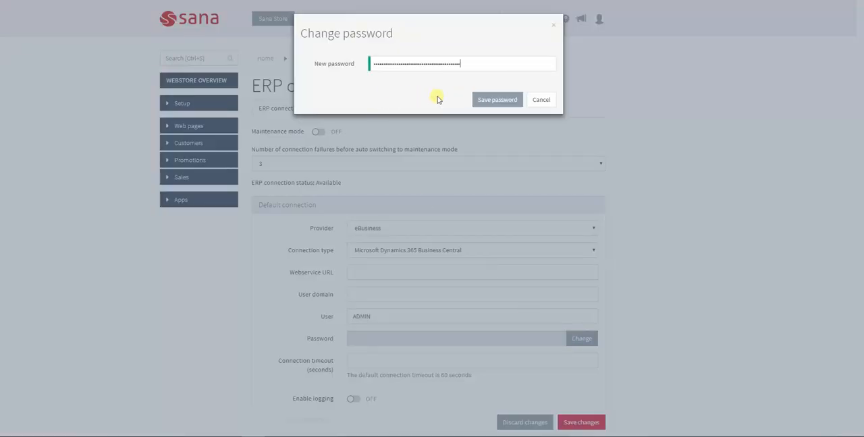
click(494, 101)
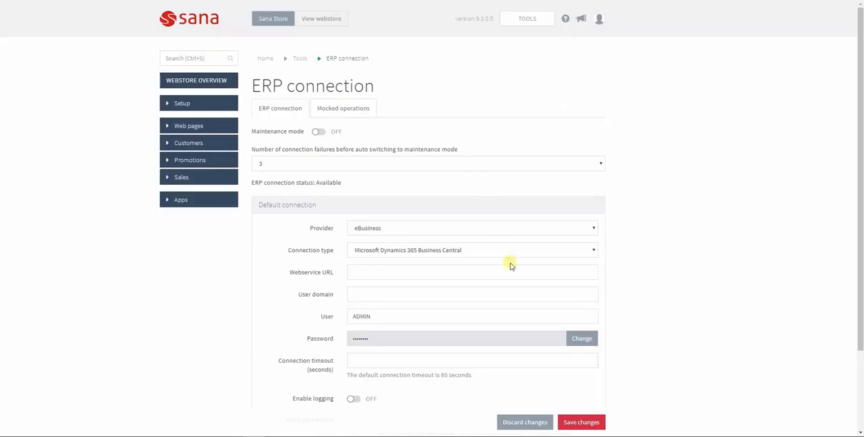
scroll(513, 303, down, 1)
click(365, 227)
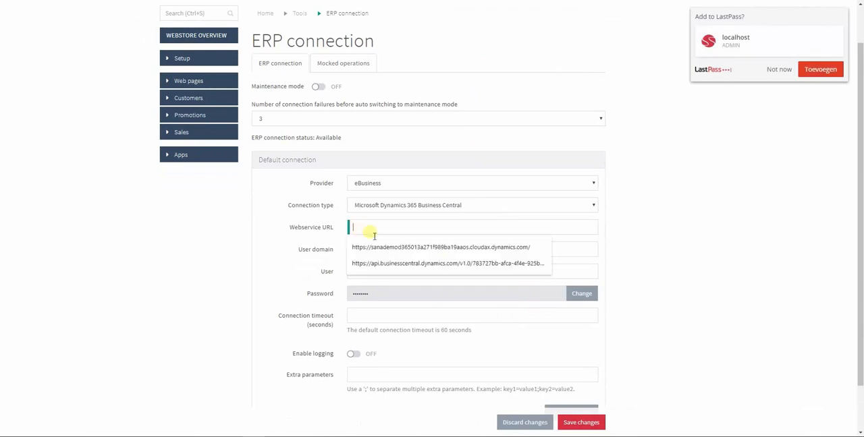
key(Escape)
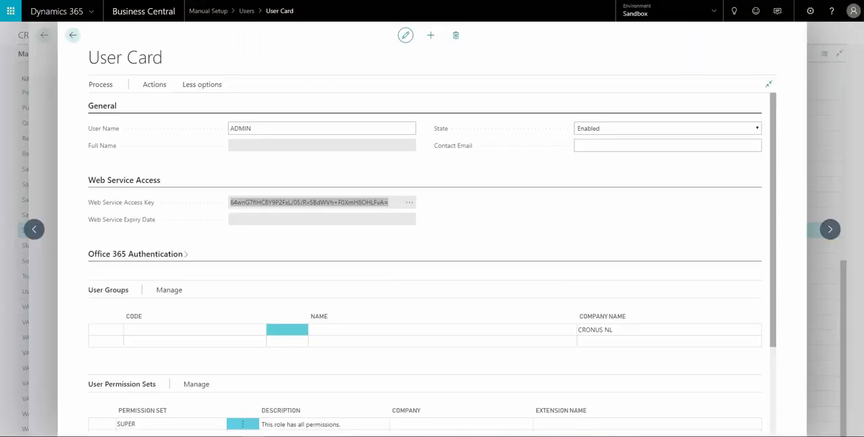
scroll(272, 266, down, 3)
click(245, 316)
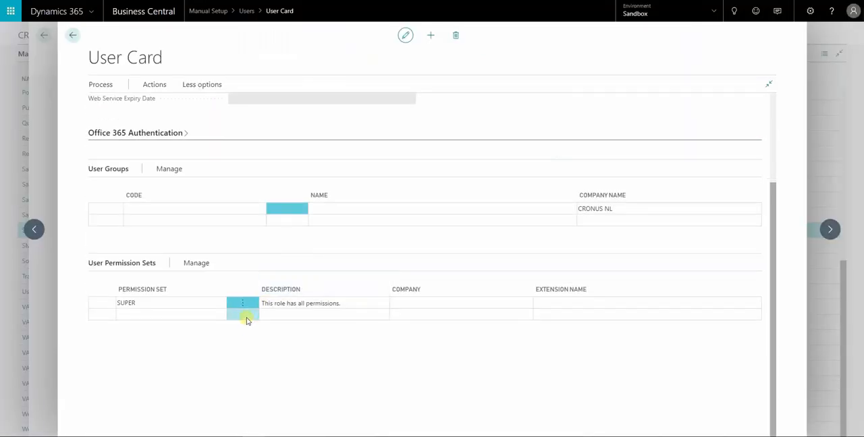
click(188, 263)
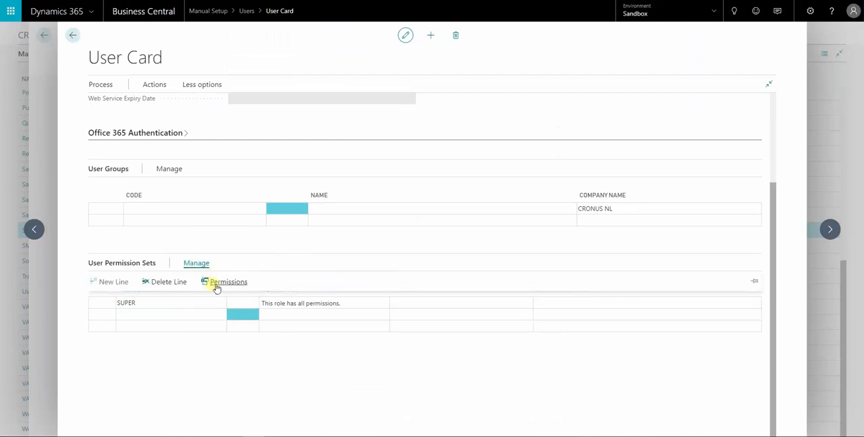
click(220, 285)
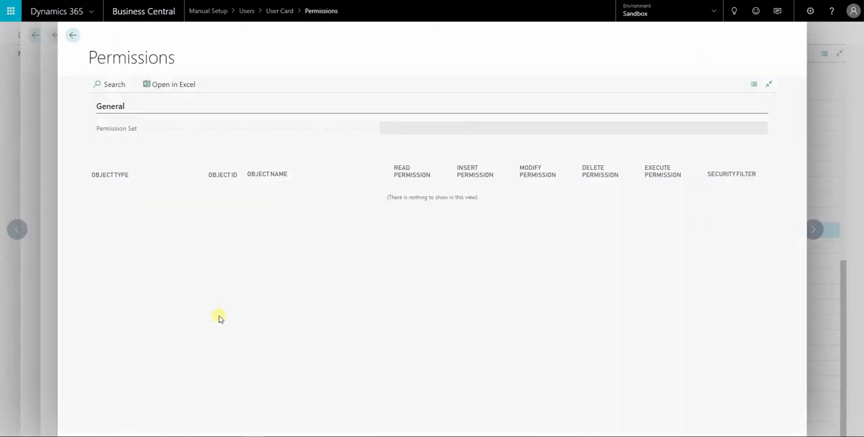
click(423, 129)
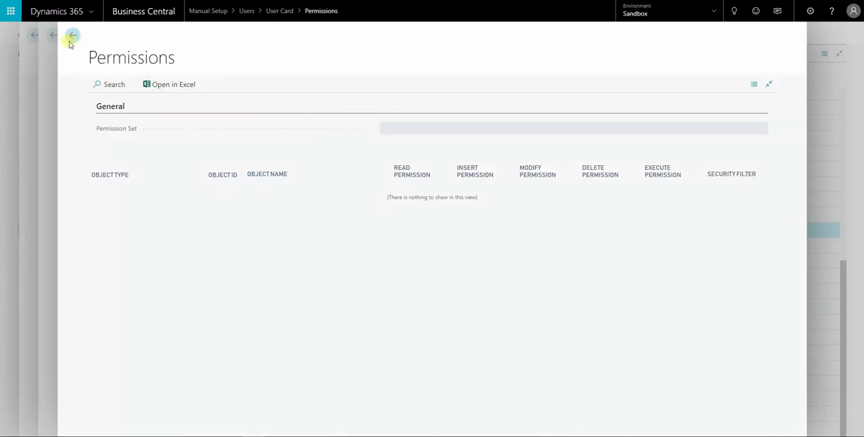
click(72, 35)
- Add the SANA COMMERCE (ROW) permission set to the ADMIN user as a new line below SUPER
click(157, 327)
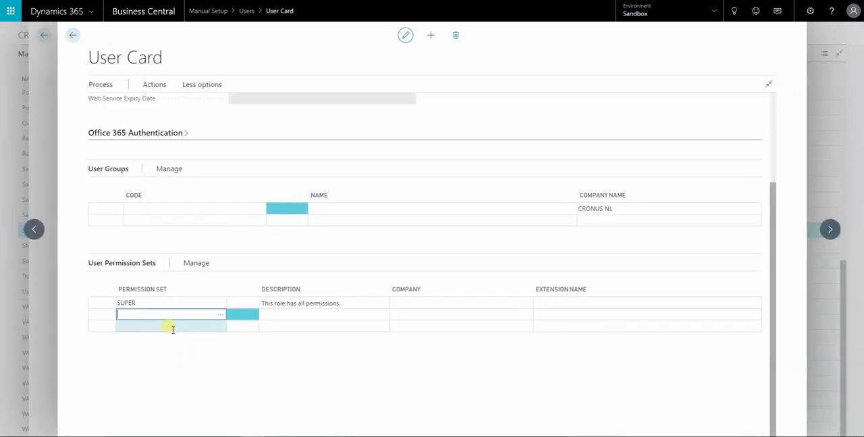
click(227, 316)
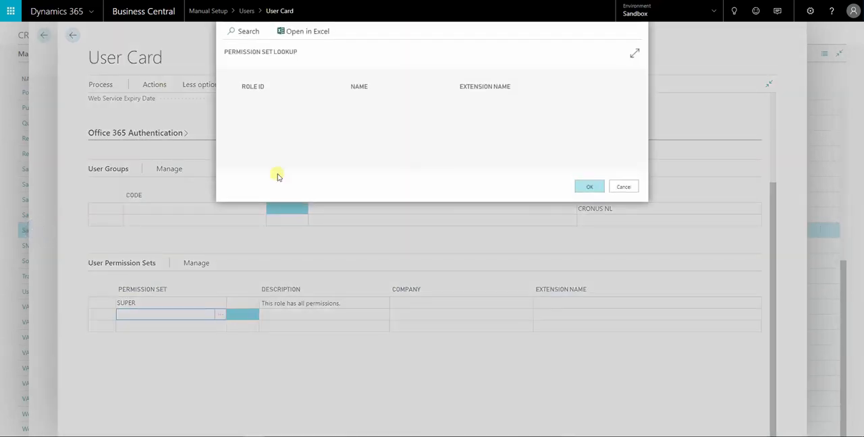
scroll(356, 189, down, 10)
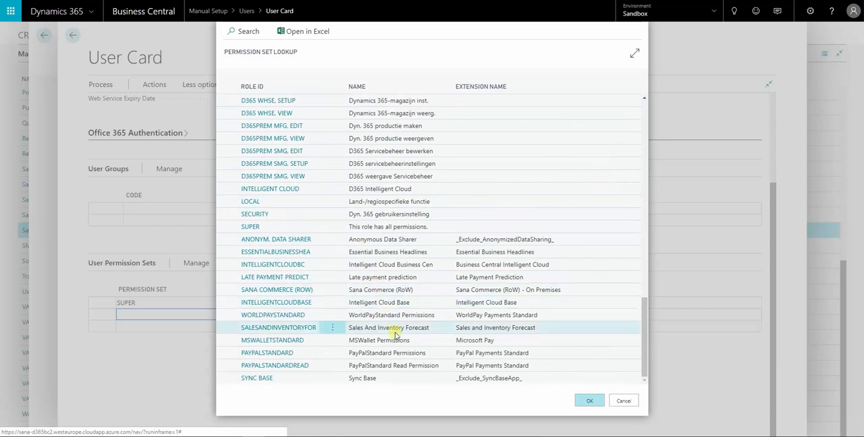
click(345, 290)
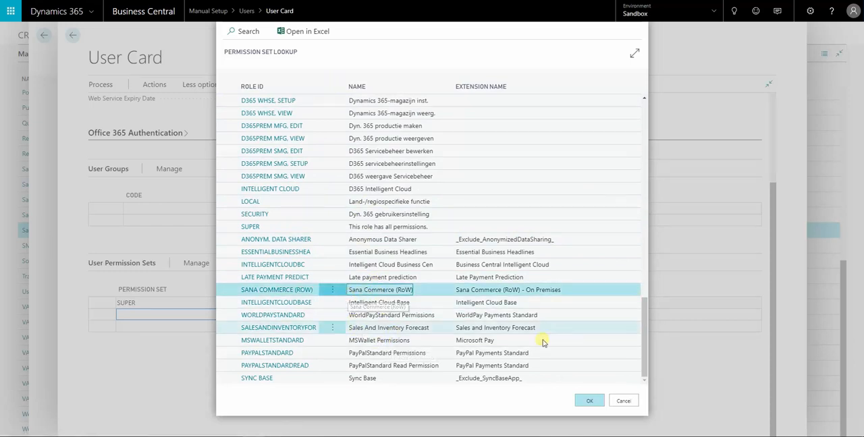
click(592, 402)
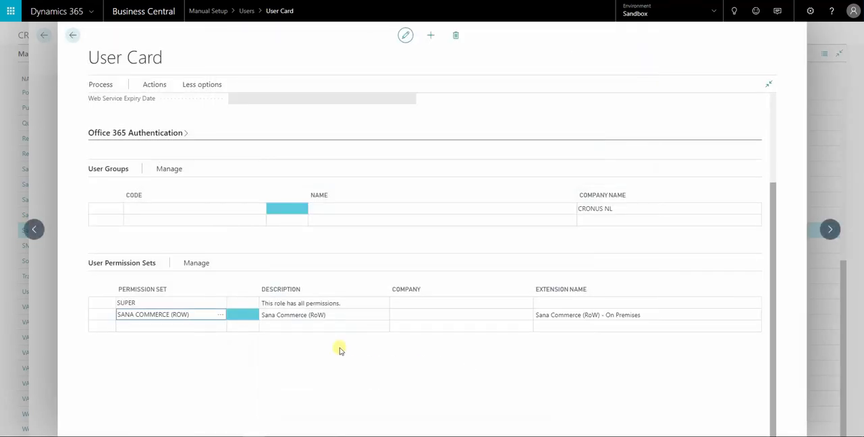
scroll(378, 184, up, 2)
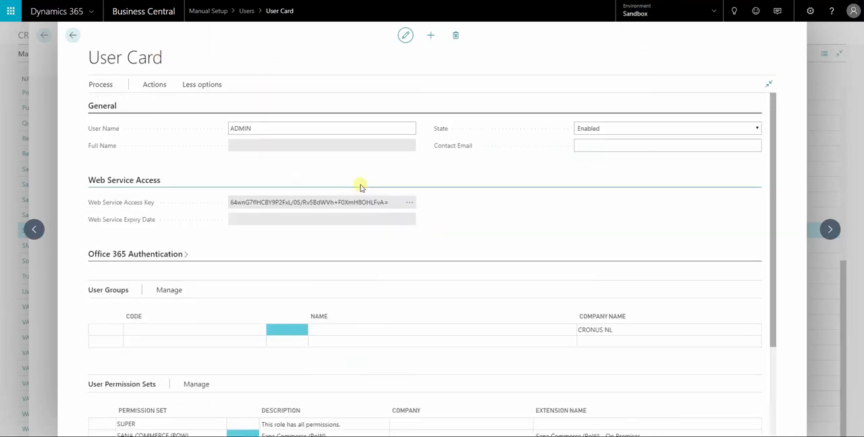
- Leave the user card and the Users list, search for "web ser" and open the Web Services page
click(73, 35)
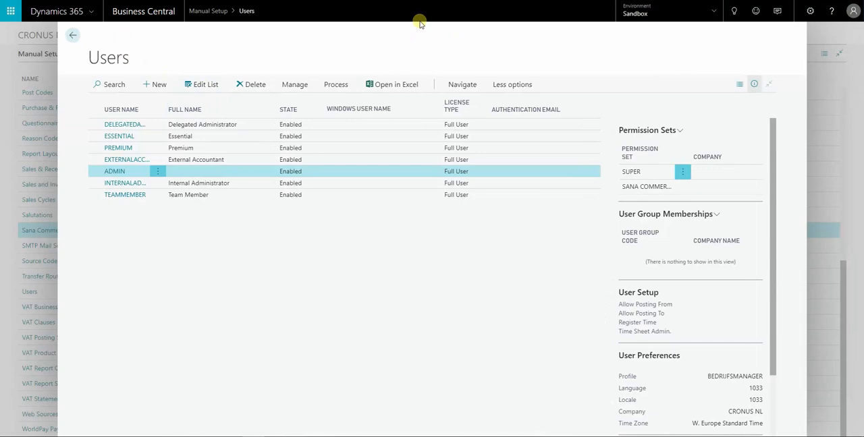
click(73, 35)
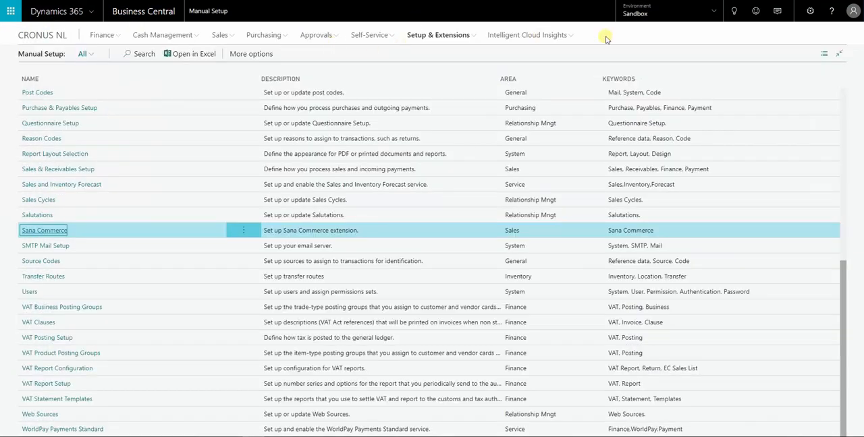
click(734, 11)
text(web ser)
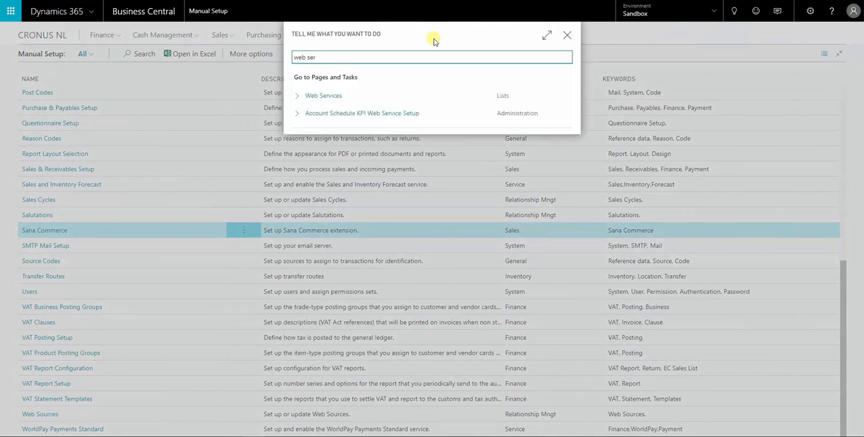
click(344, 101)
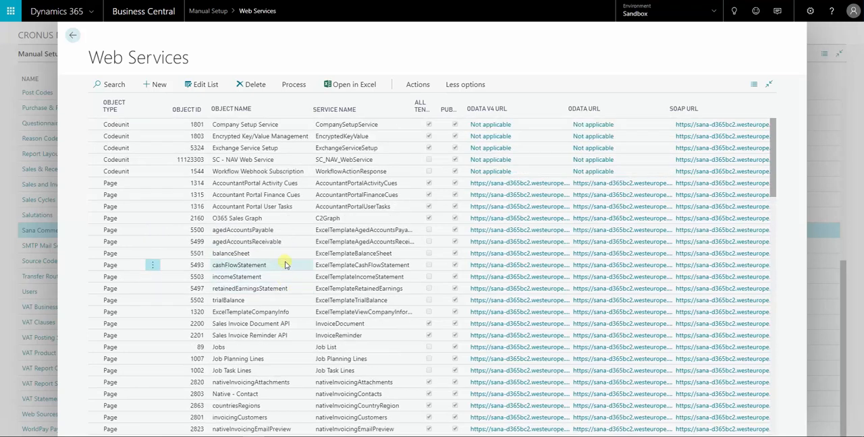
- Copy the SOAP URL of SC - NAV Web Service and paste it as the Webservice URL of Sana's default ERP connection
click(244, 162)
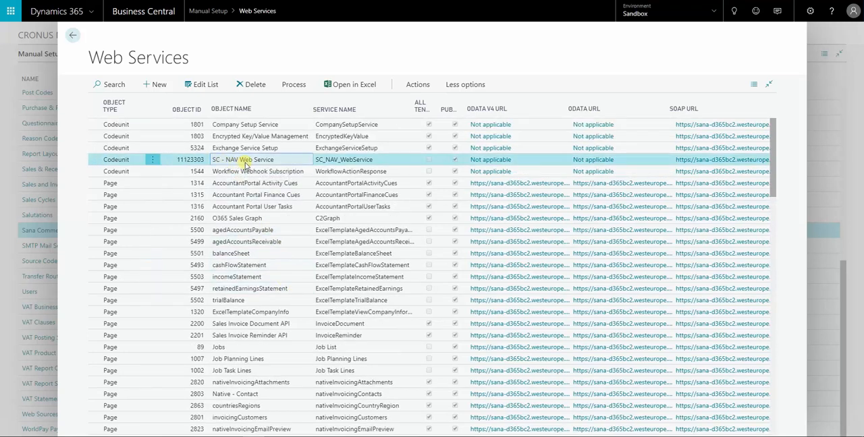
click(723, 160)
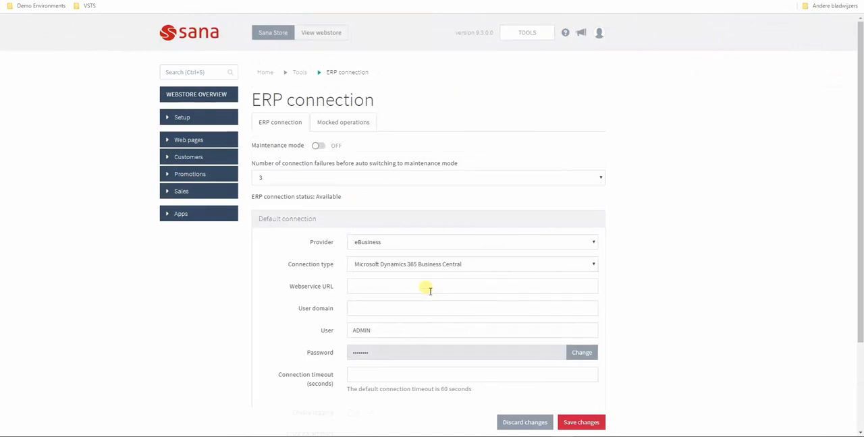
click(429, 289)
key(ctrl+v)
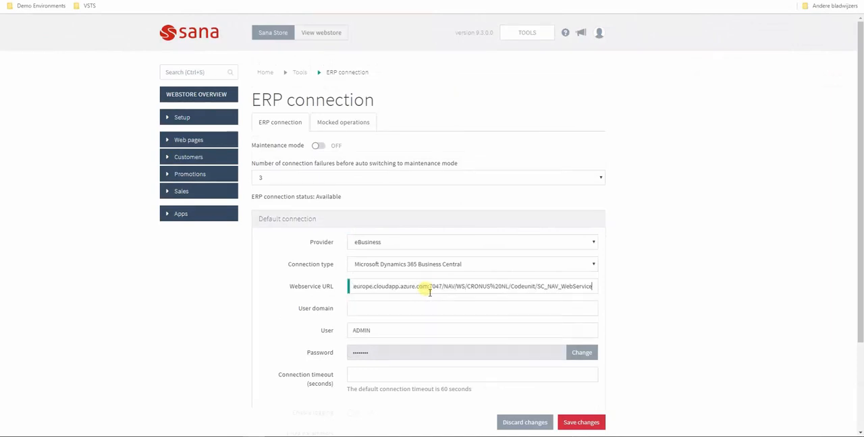
- Test the default ERP connection and save the connection changes
click(593, 358)
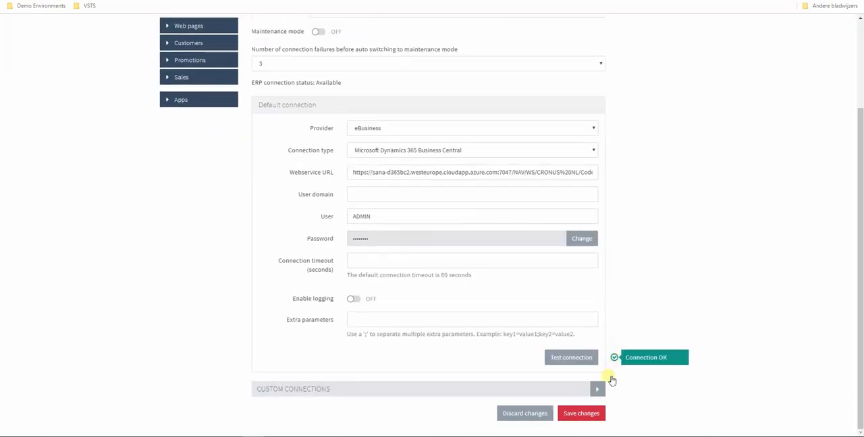
click(596, 415)
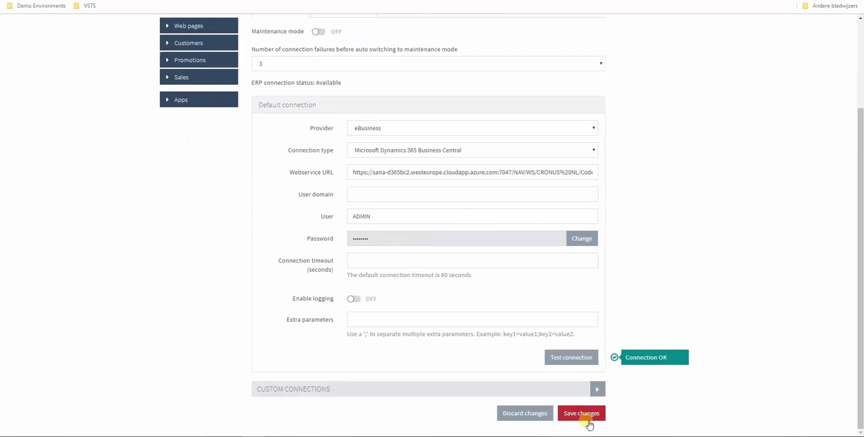
click(580, 417)
scroll(536, 209, up, 2)
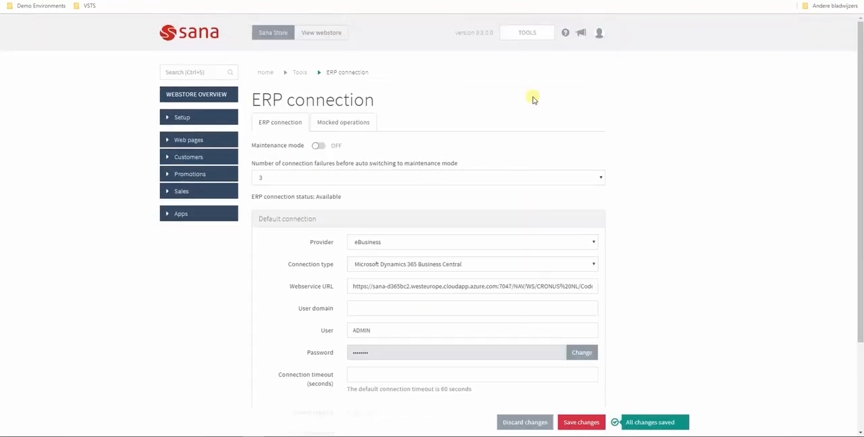
- Start the General information import from the scheduled tasks, view the webstore and return to the task list
click(530, 35)
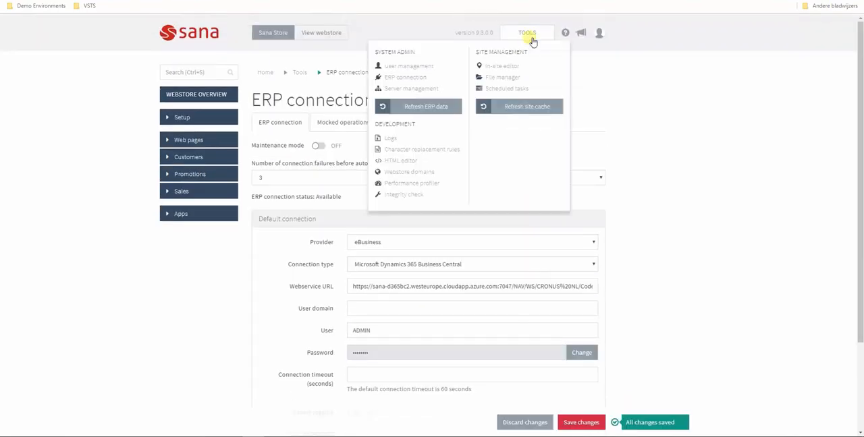
click(498, 91)
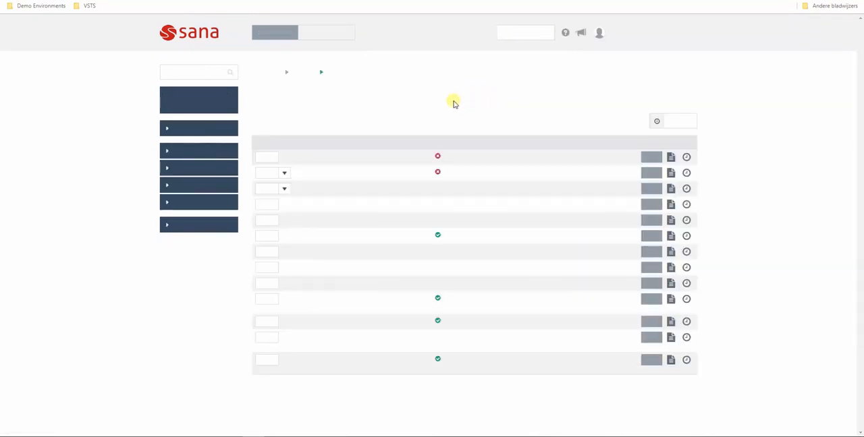
click(268, 157)
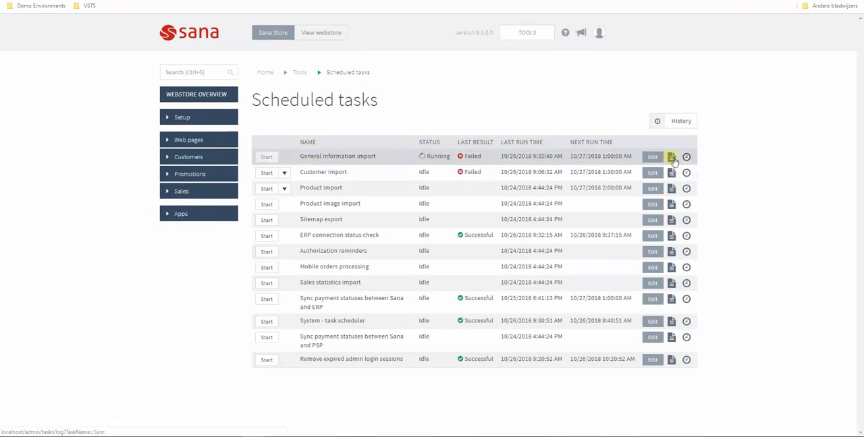
click(330, 41)
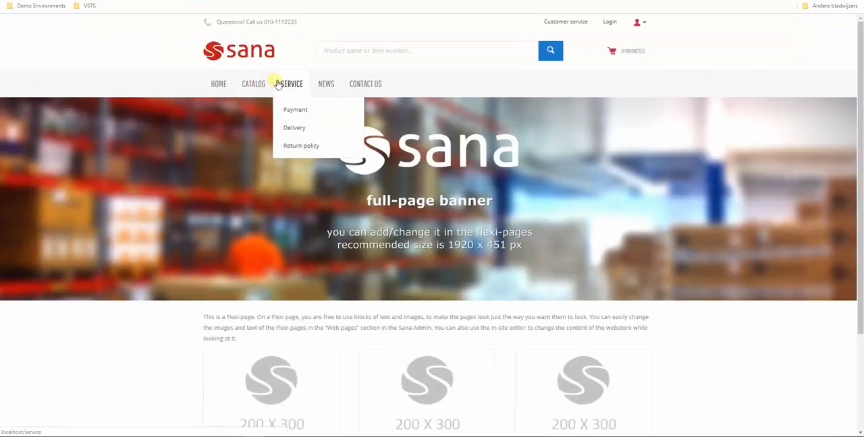
click(149, 2)
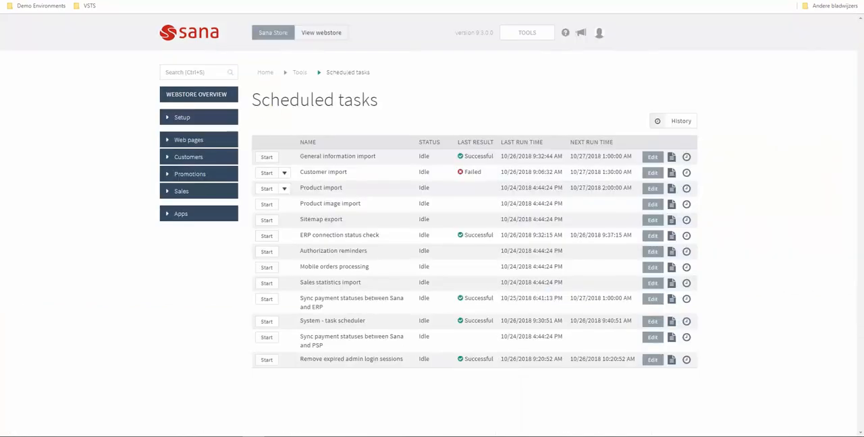
- Run the Customer import task followed by the Product import task
click(265, 173)
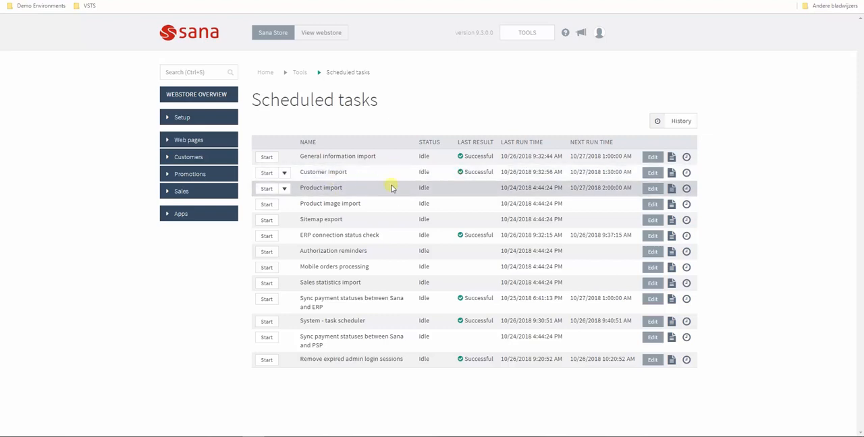
click(267, 189)
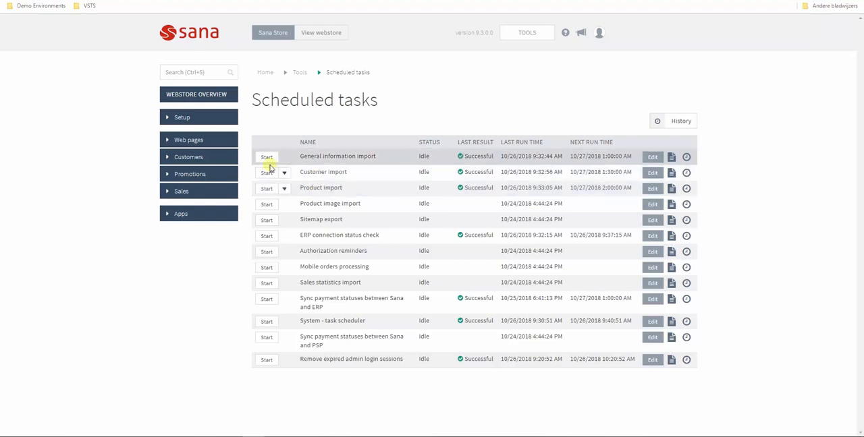
- Import the item categories from ERP under the Catalog menu item, build the webstore and close the import summary
click(202, 125)
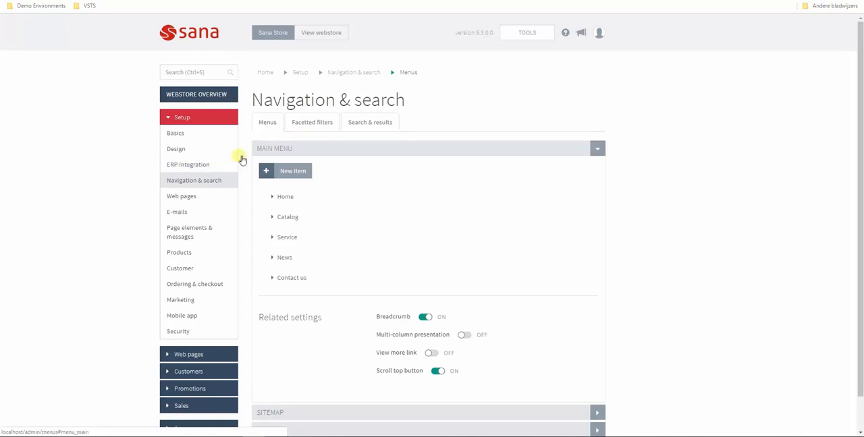
click(196, 165)
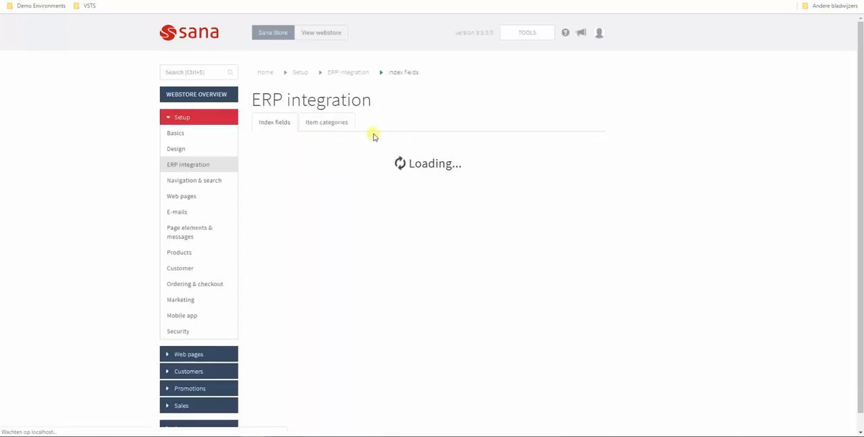
click(327, 124)
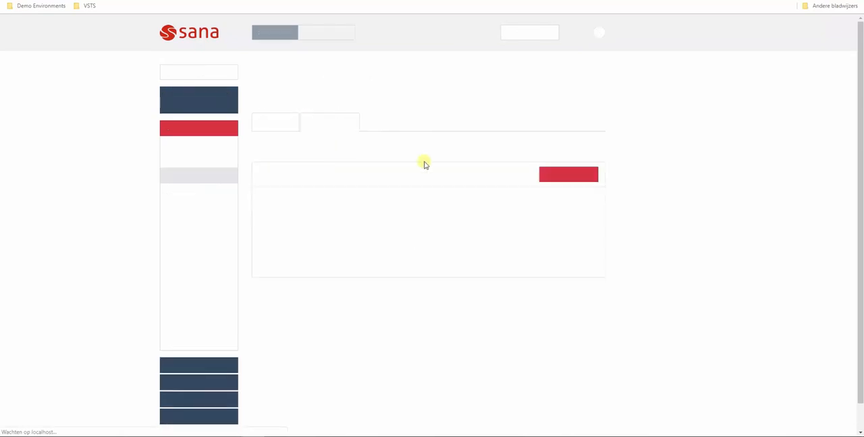
click(584, 176)
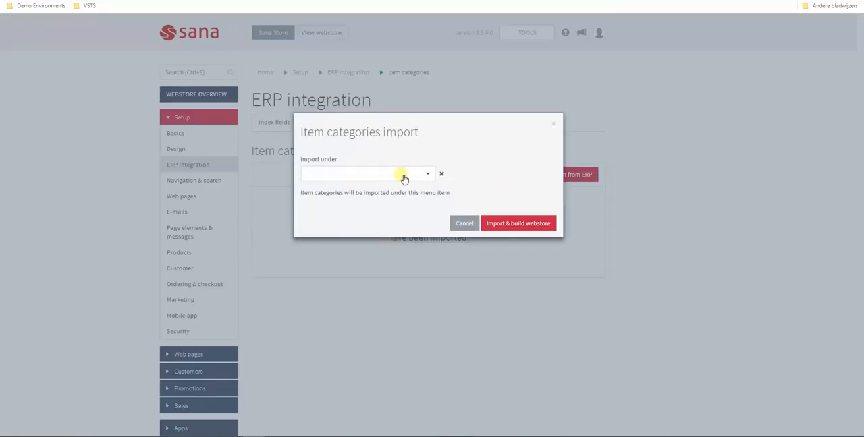
click(426, 176)
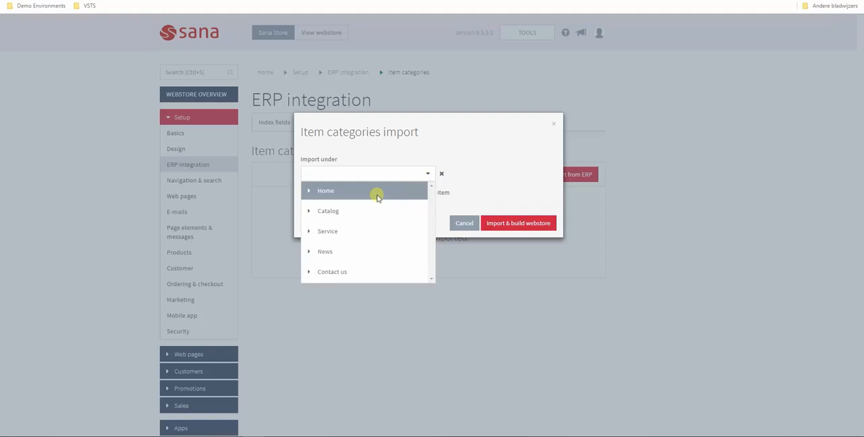
click(339, 211)
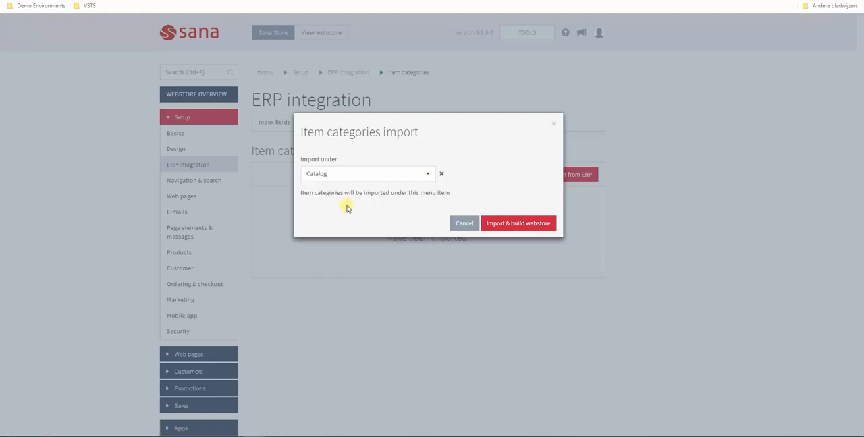
click(525, 224)
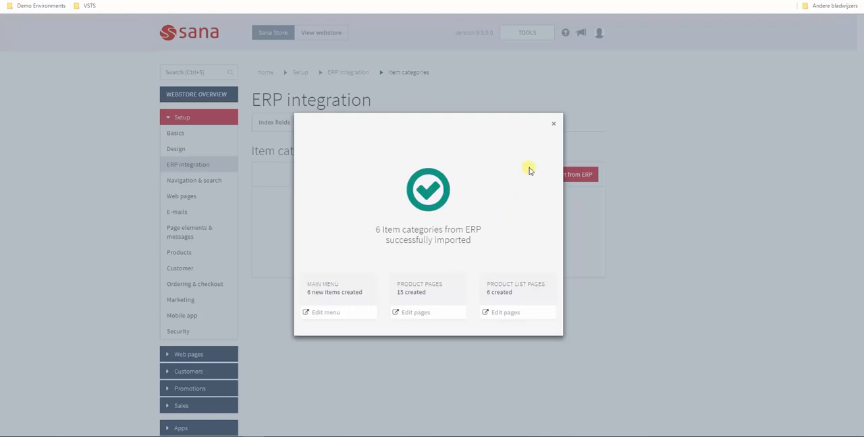
click(553, 125)
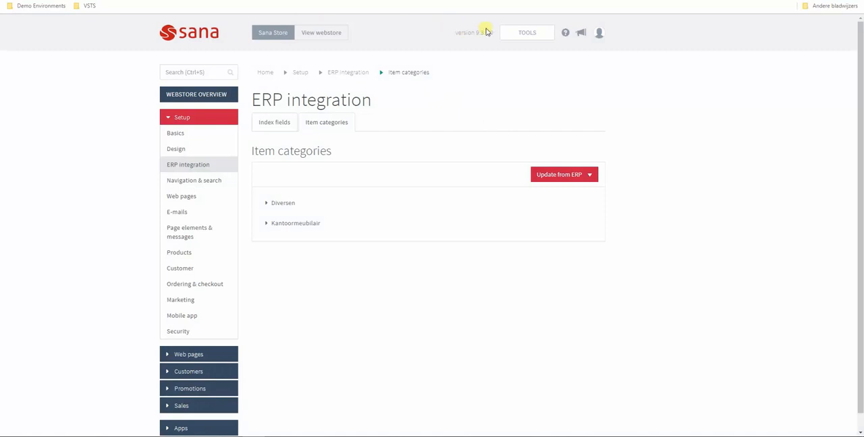
- Refresh the site cache and open the Kantoormeubilair category from the webstore's catalog
click(527, 32)
click(521, 109)
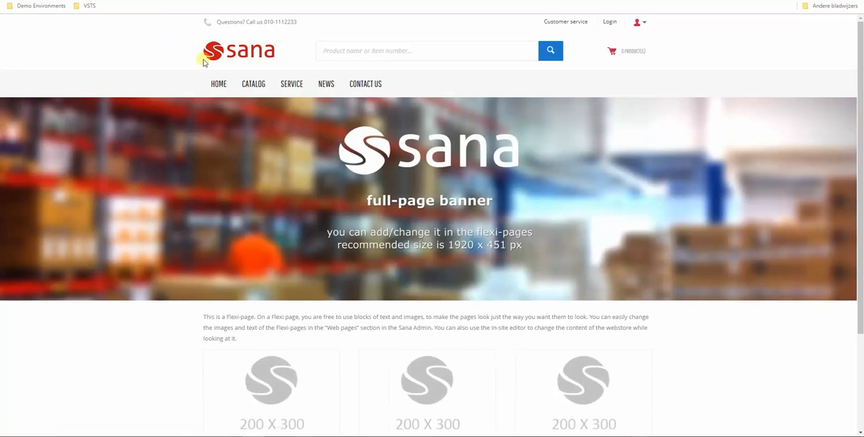
mouse_move(246, 84)
mouse_move(256, 119)
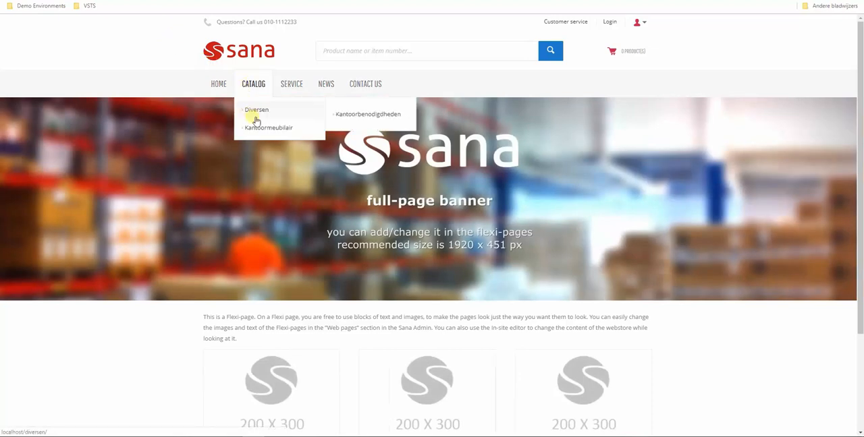
click(260, 128)
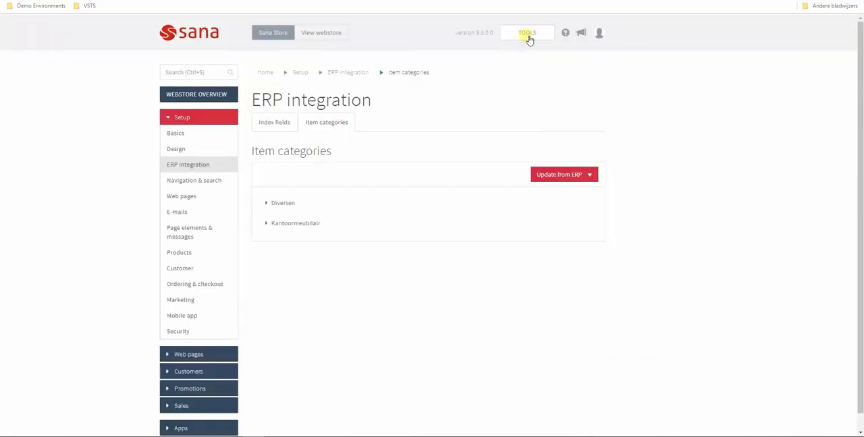
- Run the Product image import from the scheduled tasks and open its log
click(527, 34)
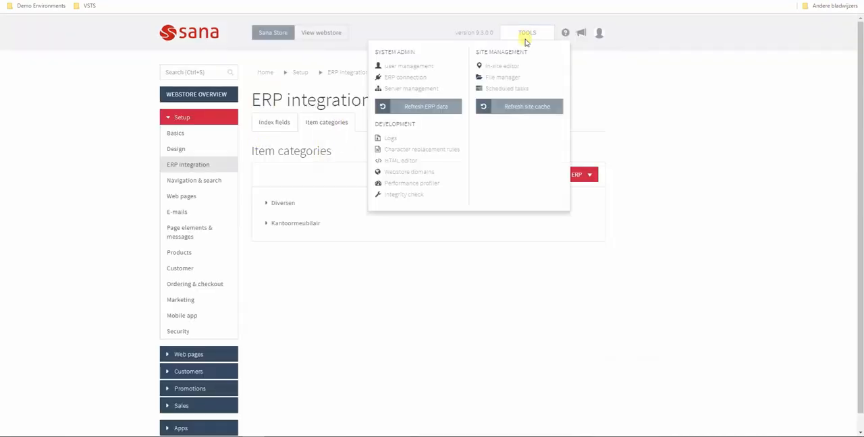
click(515, 88)
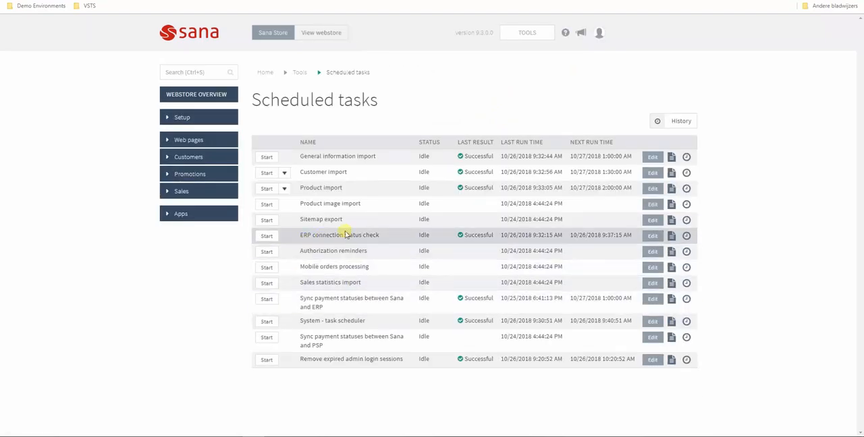
click(266, 204)
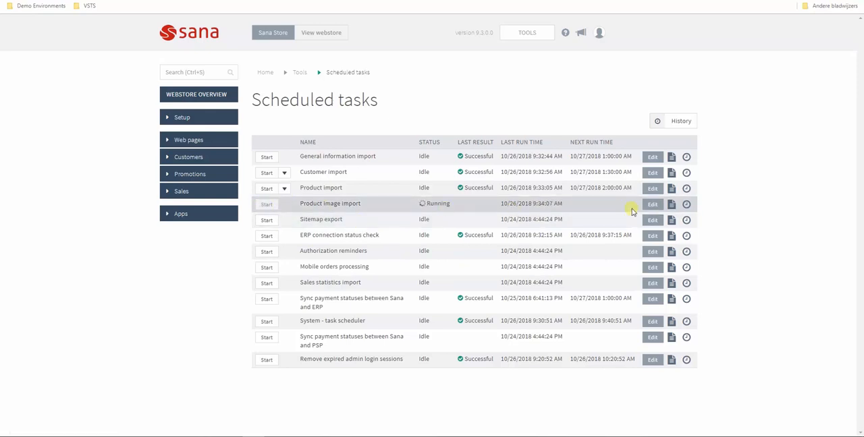
click(672, 205)
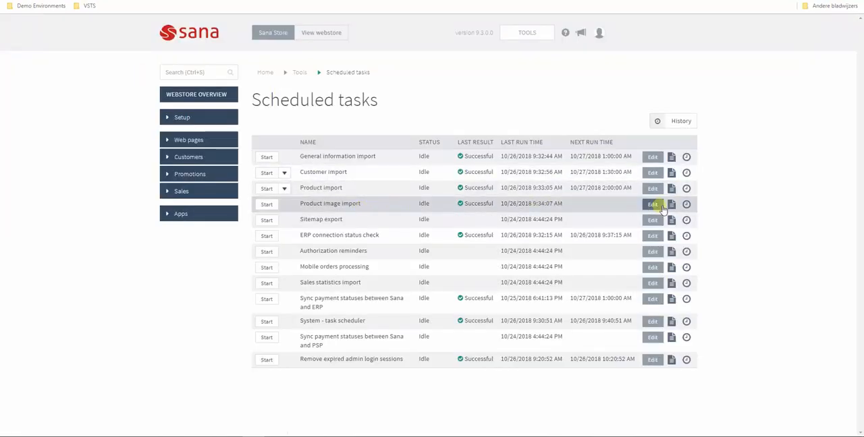
- Enable importing product images from ERP for the Product image import task, save the change and run the task again
click(653, 205)
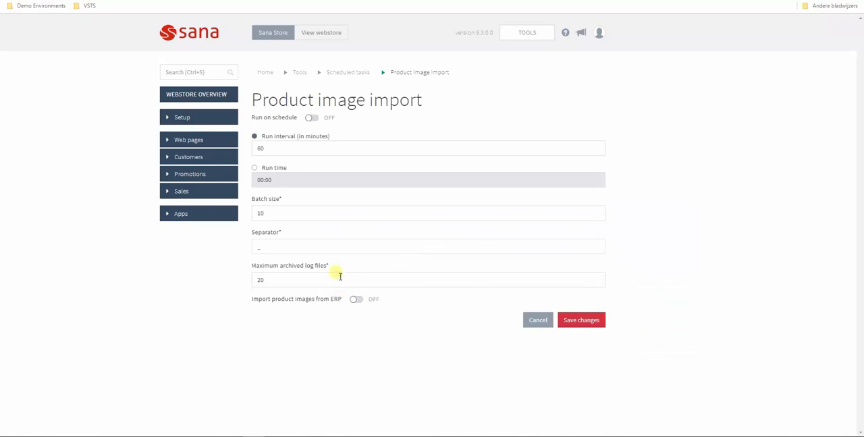
click(356, 299)
click(584, 322)
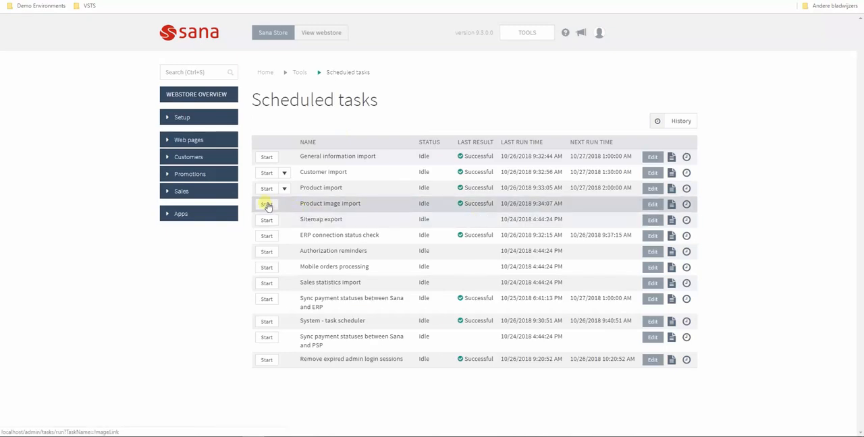
click(267, 204)
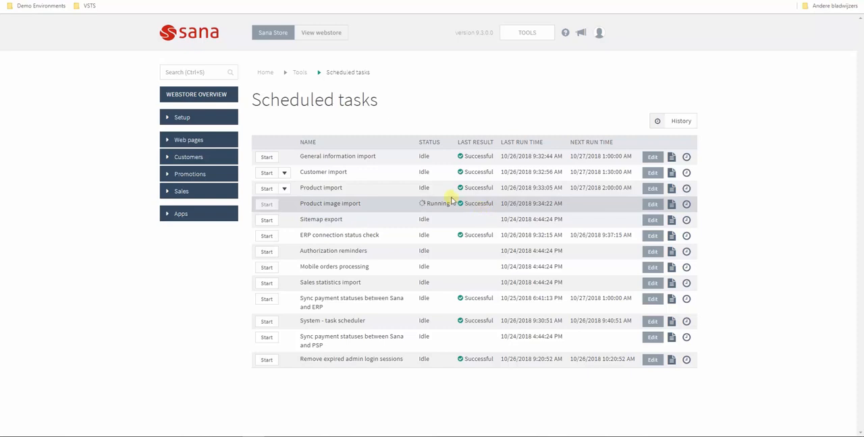
click(653, 204)
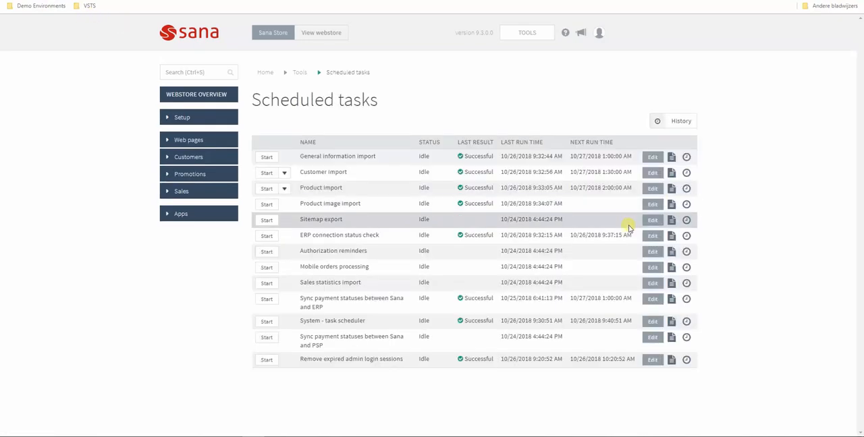
- Refresh the site cache and reload the webstore's Kantoormeubilair page to check the product images
click(527, 32)
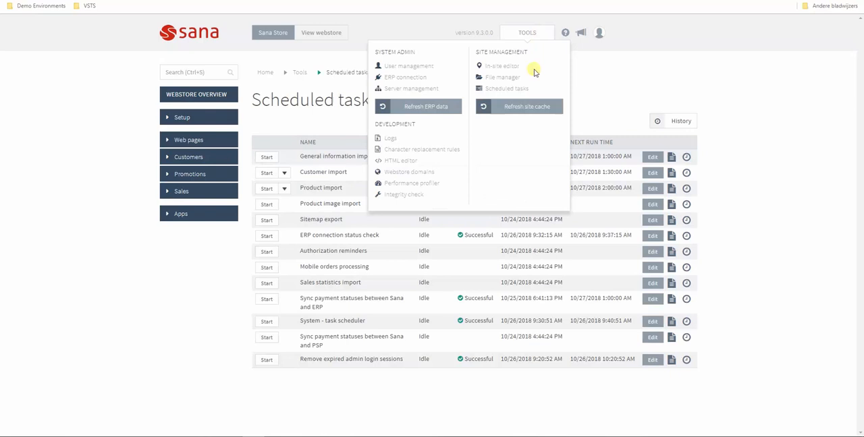
click(527, 106)
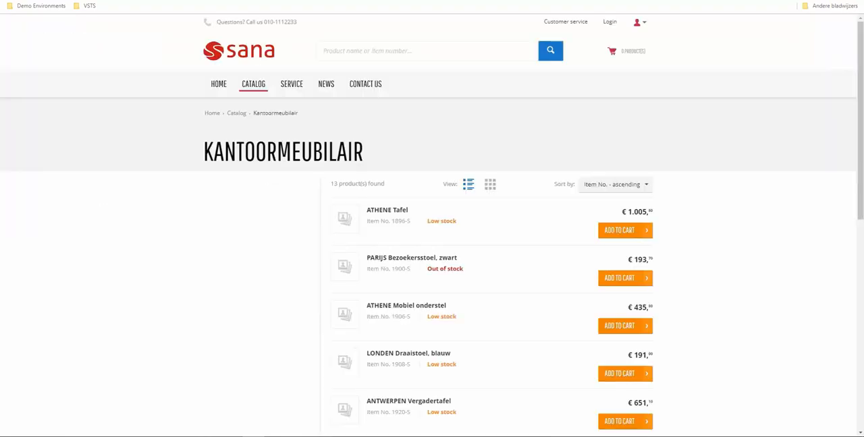
click(39, 0)
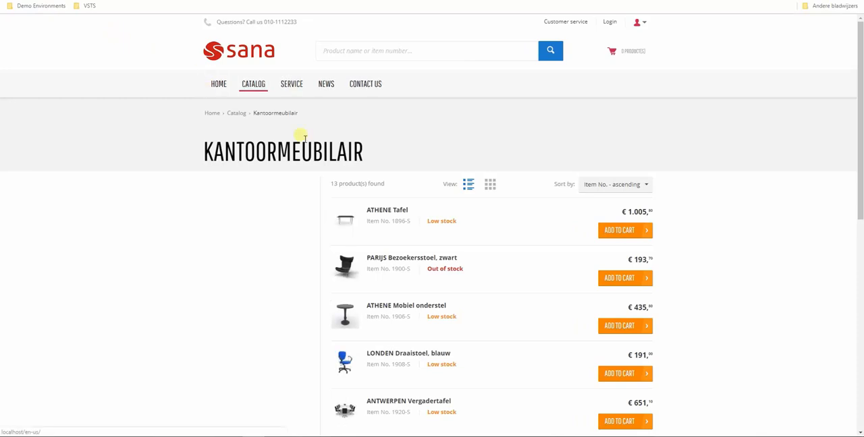
scroll(370, 206, down, 2)
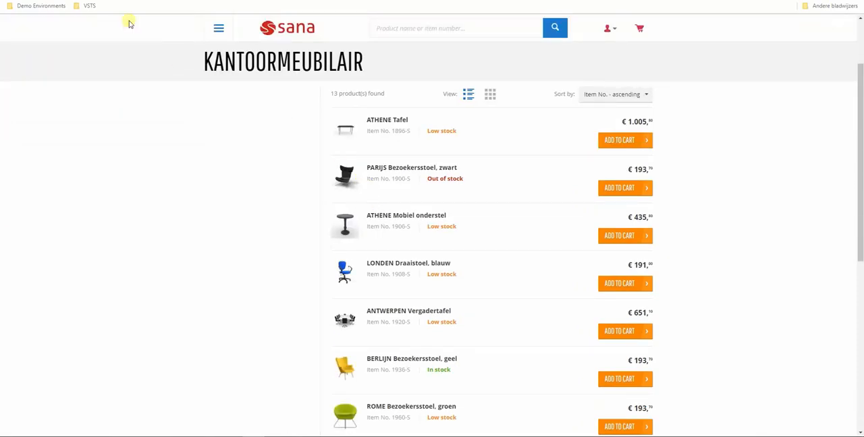
- Start a new shipping method in the Ordering & checkout setup and name it My Method
click(129, 0)
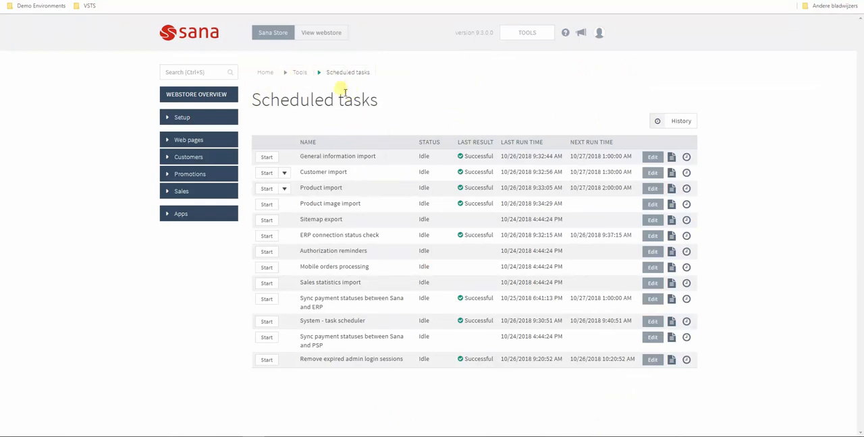
click(181, 120)
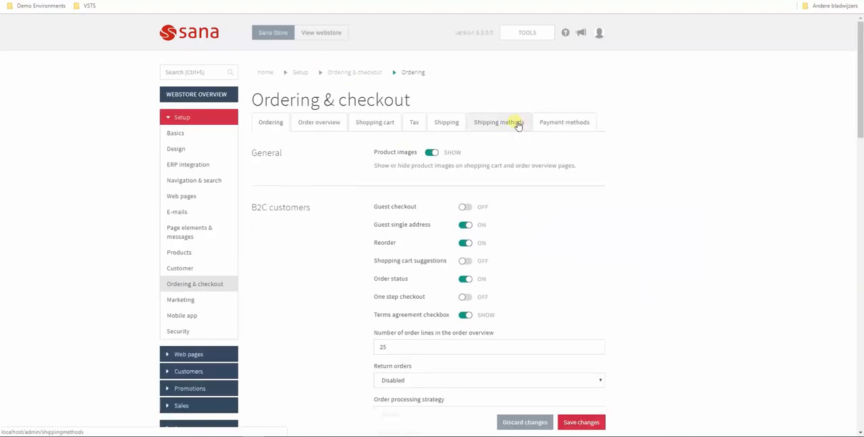
click(457, 126)
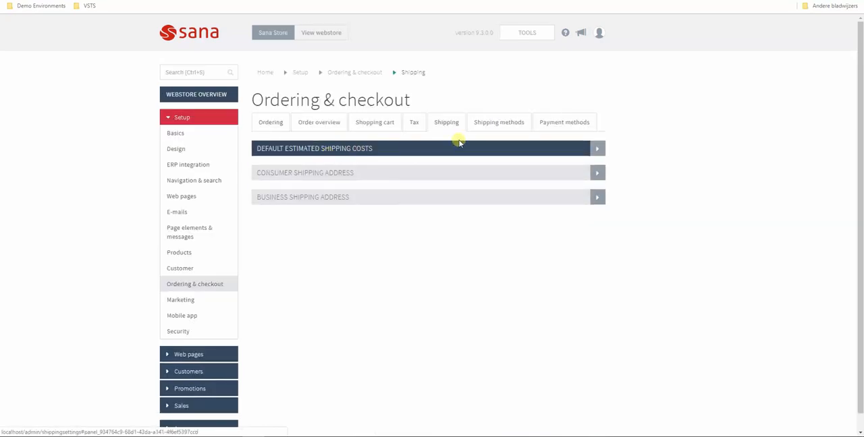
click(516, 123)
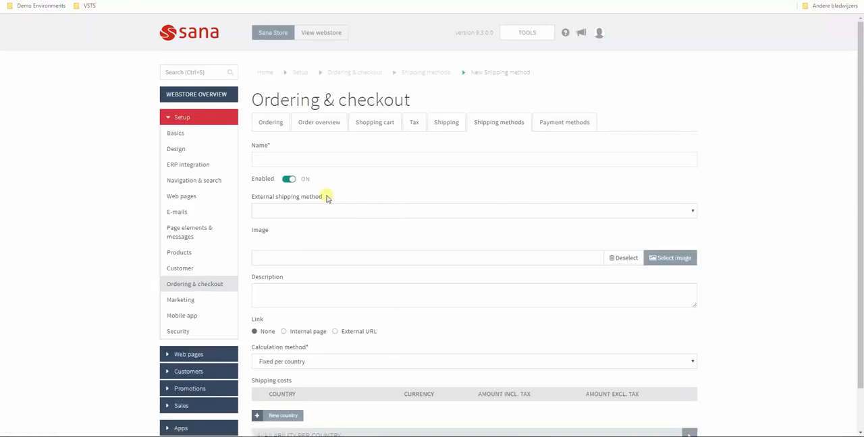
click(315, 162)
text(My Method)
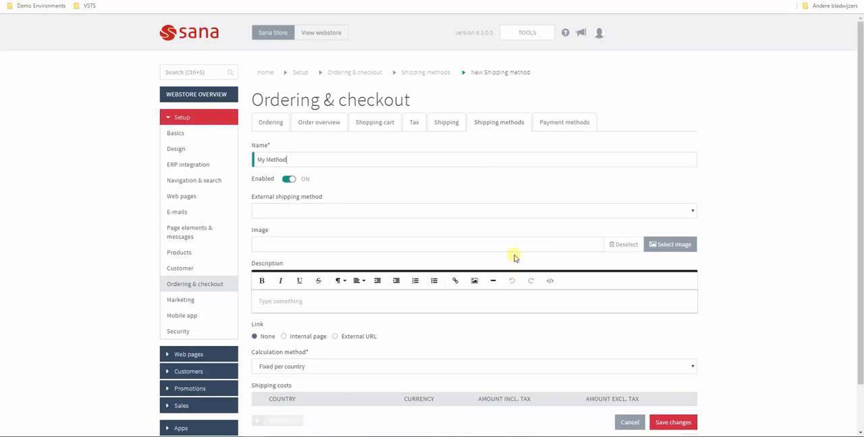
- Add a shipping cost line for all countries in EUR, save the shipping method and view the webstore
scroll(516, 256, down, 1)
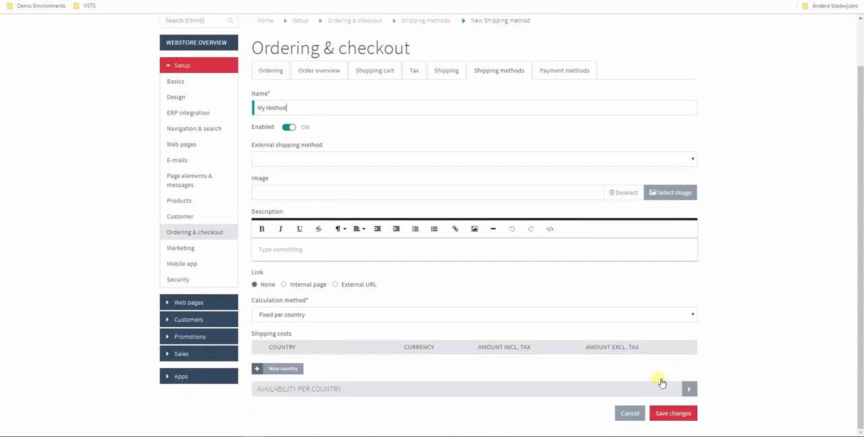
click(287, 369)
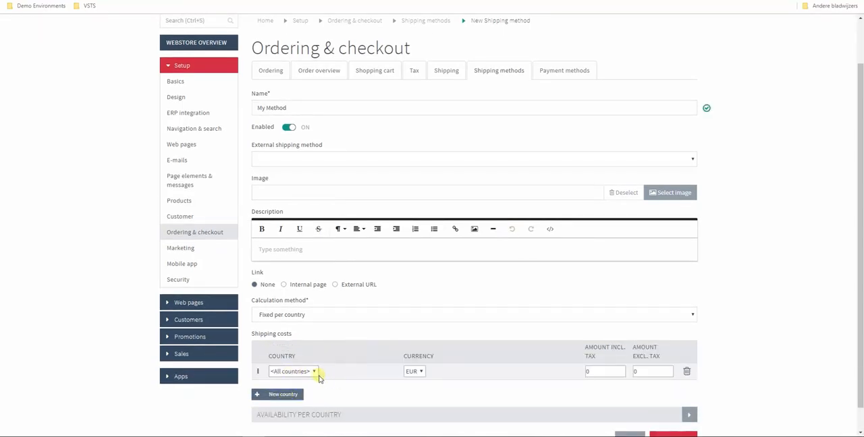
click(314, 373)
click(312, 382)
click(410, 372)
click(411, 374)
click(315, 374)
click(313, 374)
scroll(564, 378, down, 1)
click(678, 413)
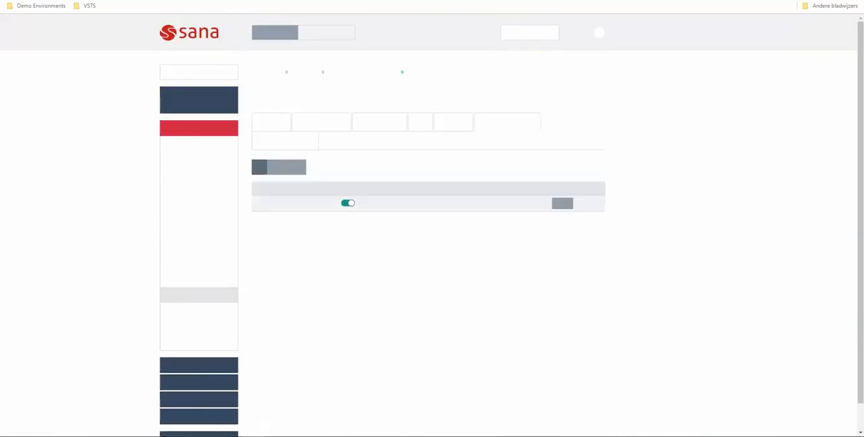
click(321, 34)
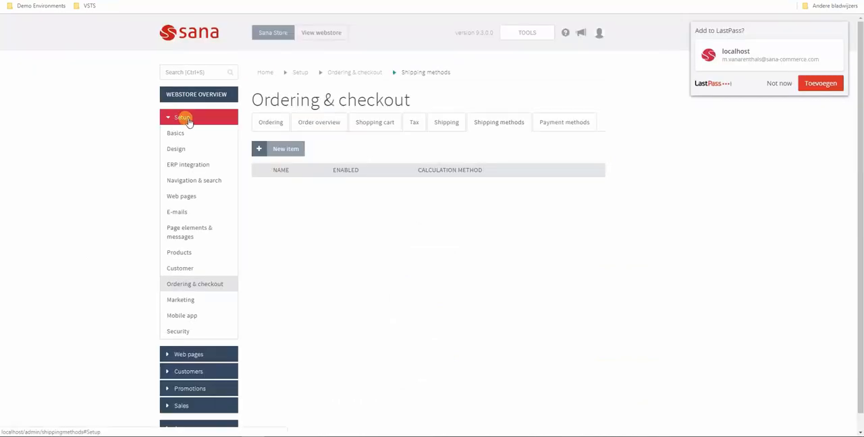
- Start a new shop account in the Customers section of the Sana admin
click(187, 118)
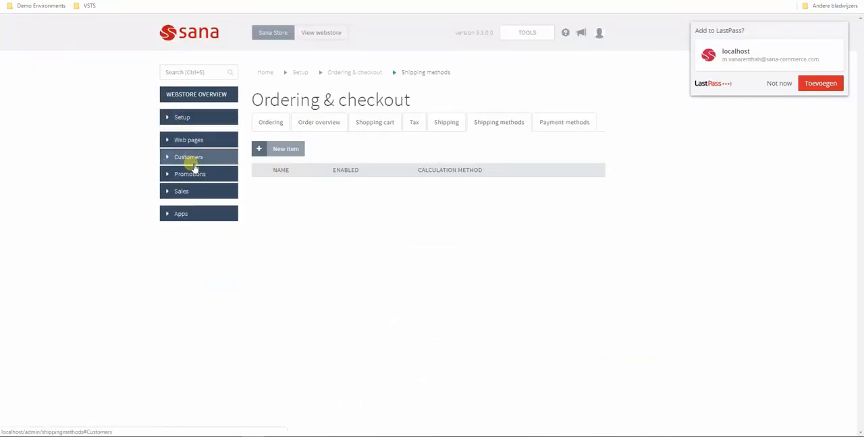
click(190, 158)
click(193, 172)
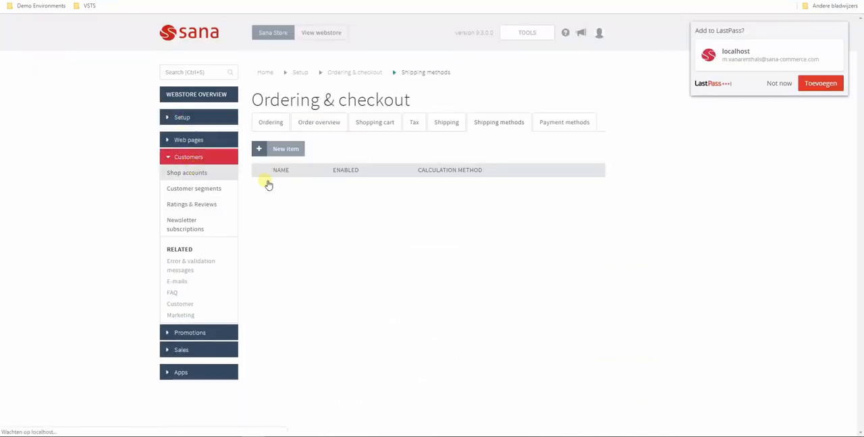
click(280, 121)
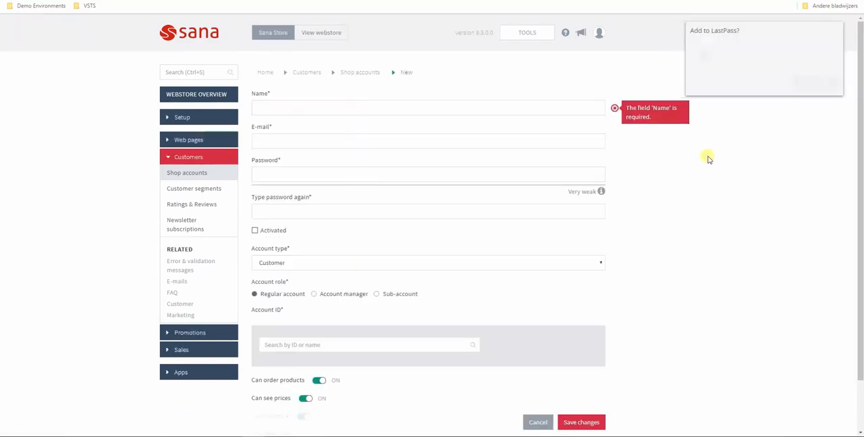
- Fill in the shop account's name and e-mail, and enter and repeat the account password
click(573, 111)
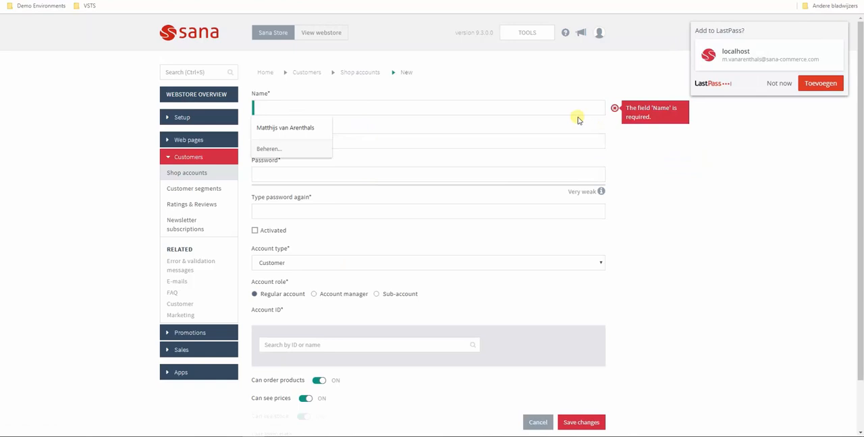
text(matthijs)
key(Tab)
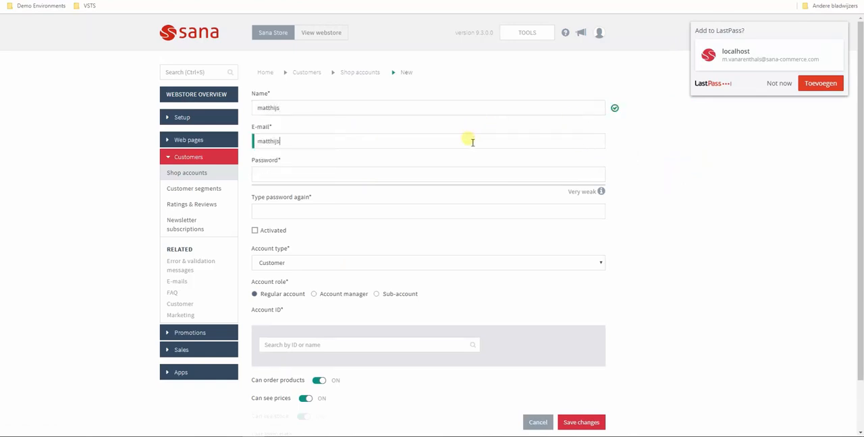
key(Tab)
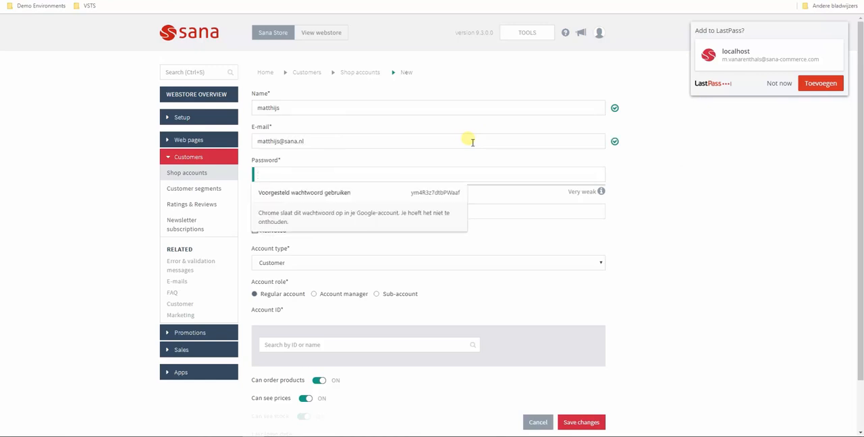
text(•••••••••••)
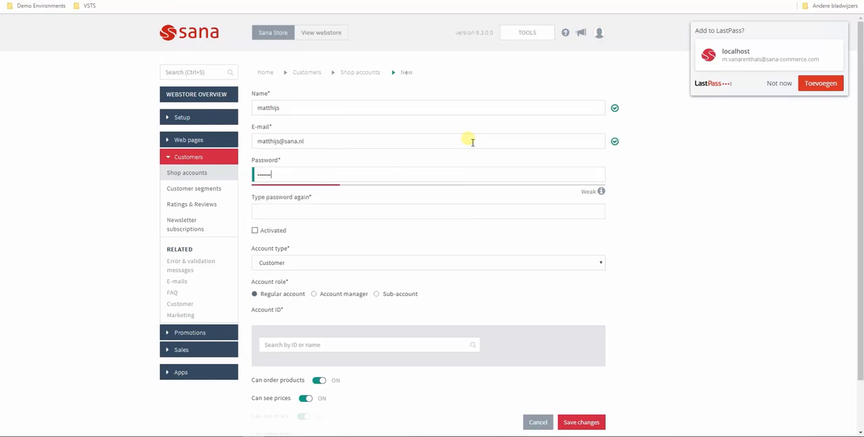
key(Tab)
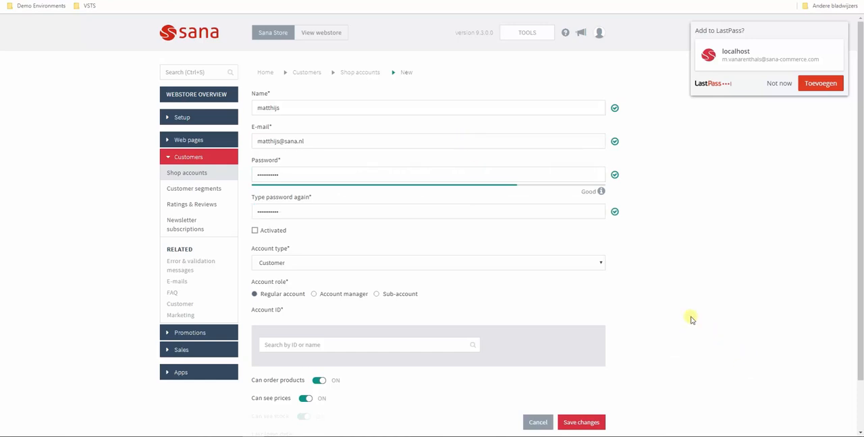
- Activate the shop account, link it to the customer Trey Research and save the changes
scroll(581, 255, down, 1)
click(254, 186)
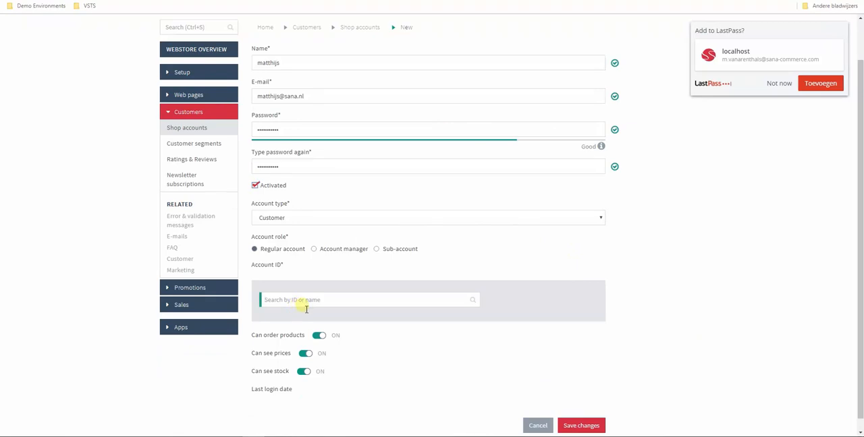
text(20000 - Trey Research)
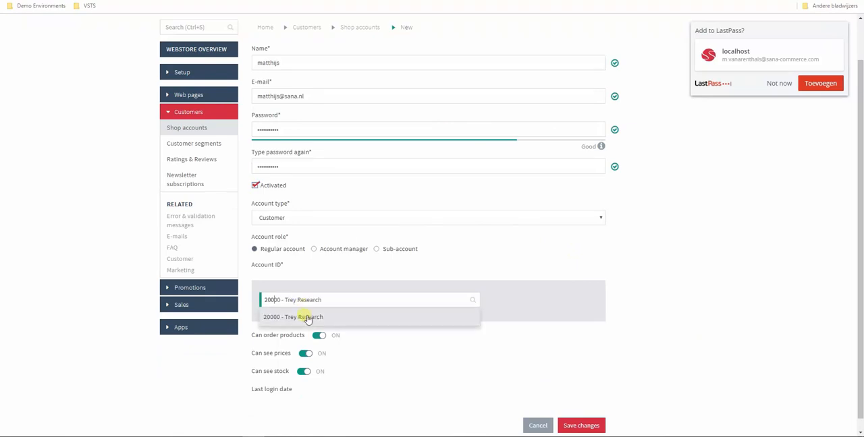
click(308, 315)
click(584, 410)
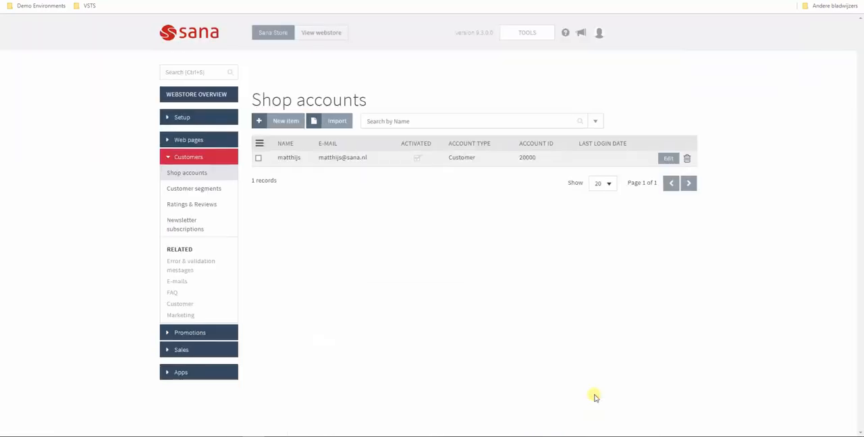
click(815, 65)
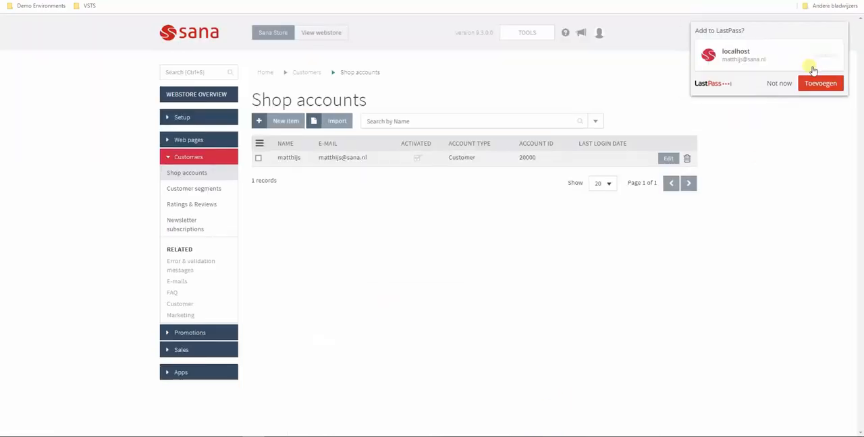
- Decline storing the login, and start a new shipping method named My Shipping Method in the ordering and checkout setup
click(789, 83)
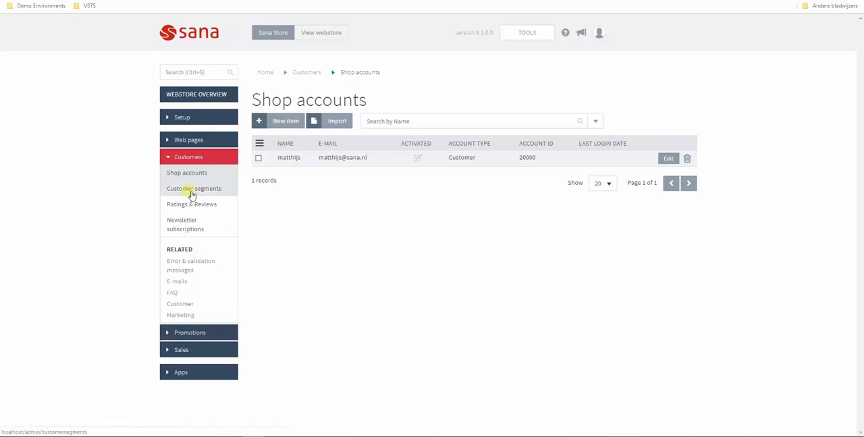
click(184, 121)
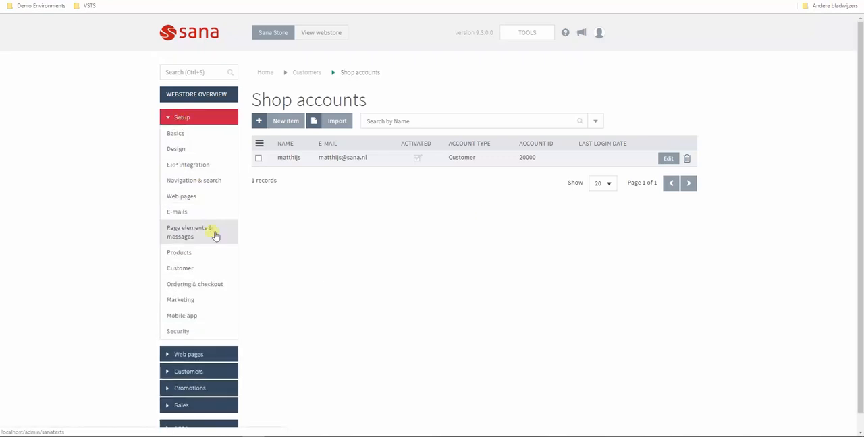
click(203, 285)
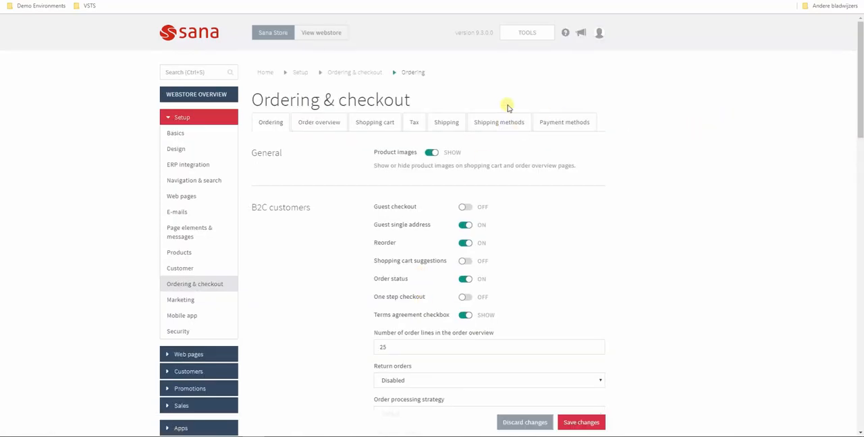
click(504, 123)
click(290, 153)
click(290, 160)
text(My Shipping Method)
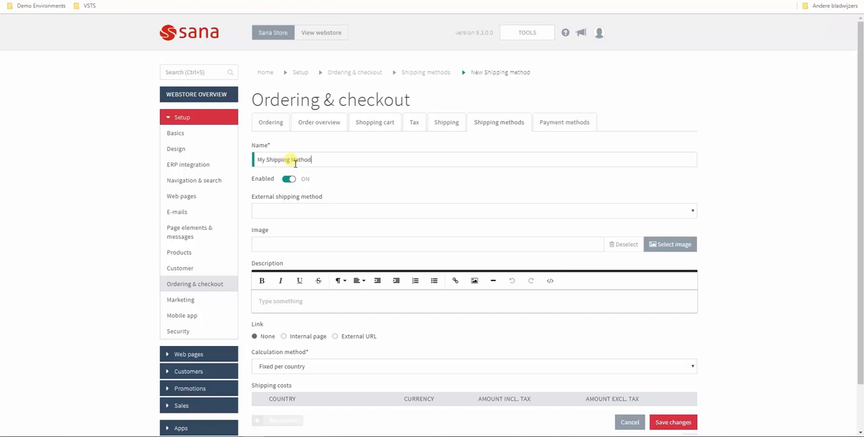
- Set the calculation to Fixed per country, add an all-countries EUR cost line with 6 including tax, and save the shipping method
scroll(357, 270, down, 2)
click(299, 316)
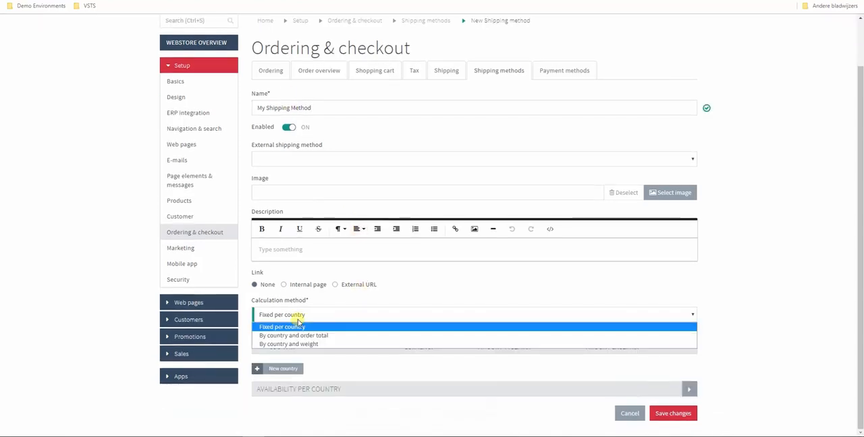
click(301, 327)
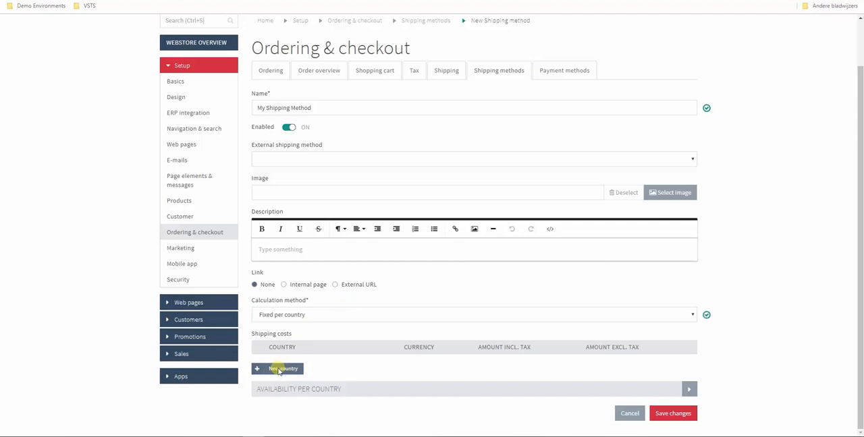
click(278, 368)
scroll(295, 359, down, 1)
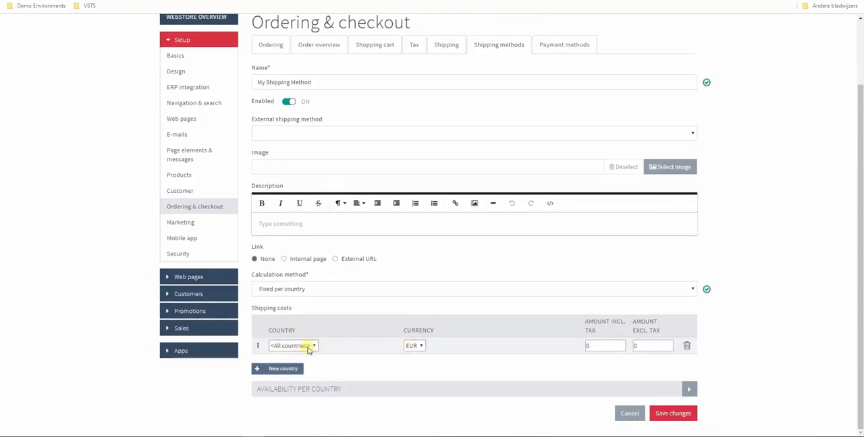
click(600, 345)
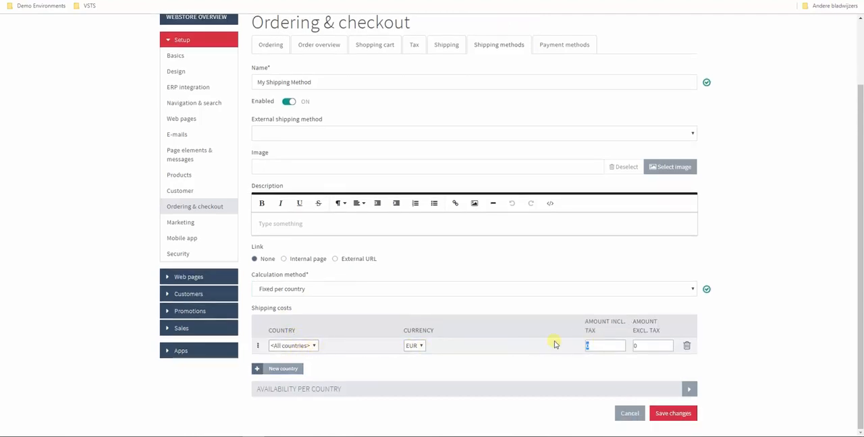
text(6)
click(685, 413)
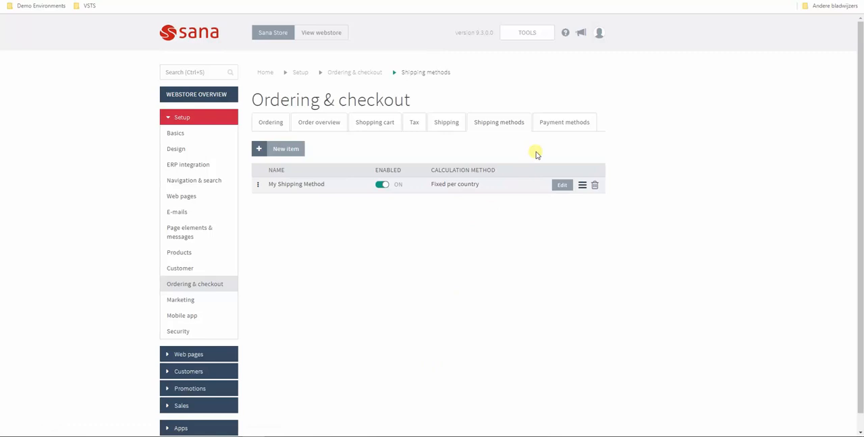
- Start a new payment method in the ordering and checkout setup and name it My Payment Method
click(561, 128)
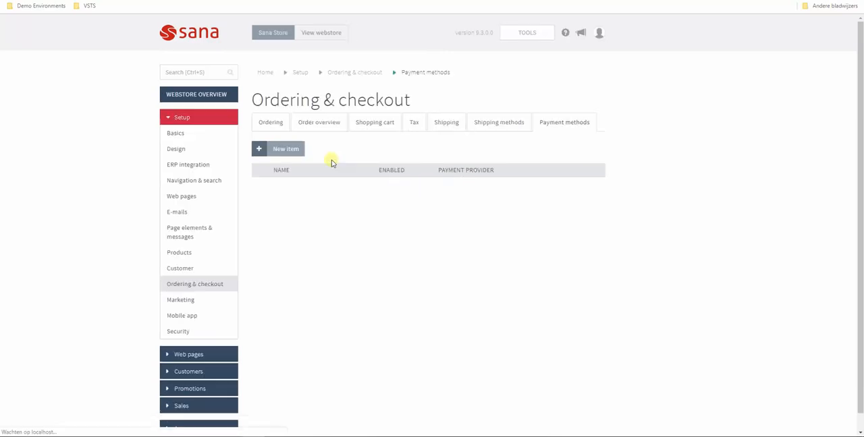
click(292, 154)
click(287, 179)
click(288, 179)
click(277, 162)
text(M)
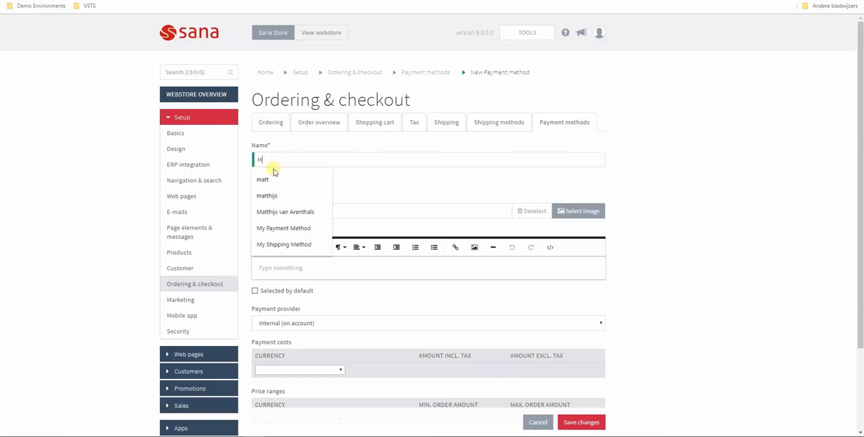
text(y Payment)
click(311, 181)
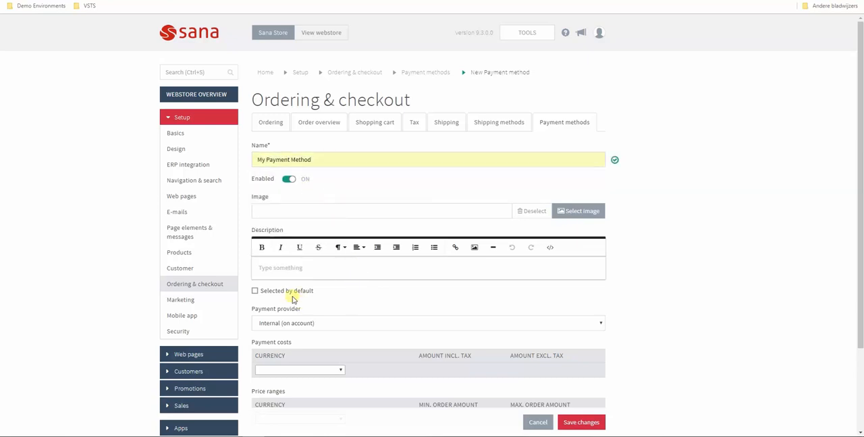
- Set the payment provider to Internal (on account), add EUR payment costs of 6 including and 5 excluding tax, and save the payment method
click(305, 324)
click(339, 307)
scroll(342, 324, down, 2)
click(322, 283)
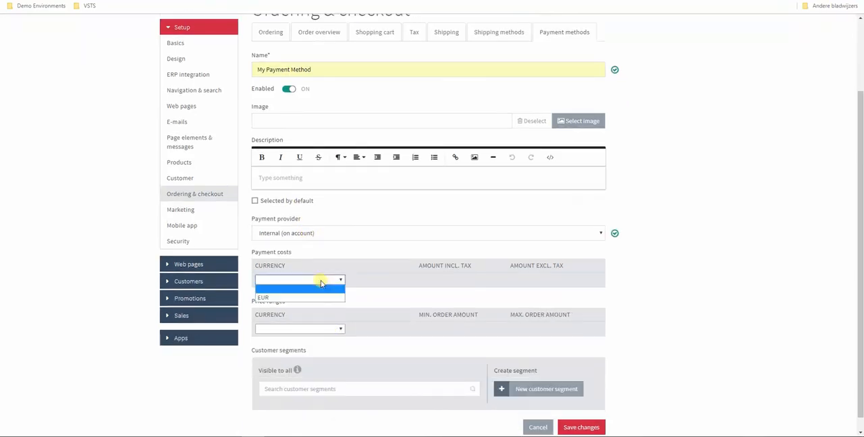
click(296, 297)
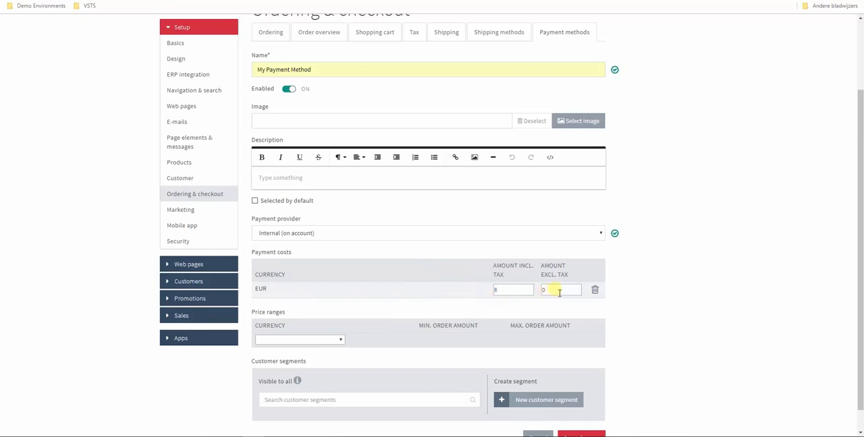
scroll(661, 328, down, 1)
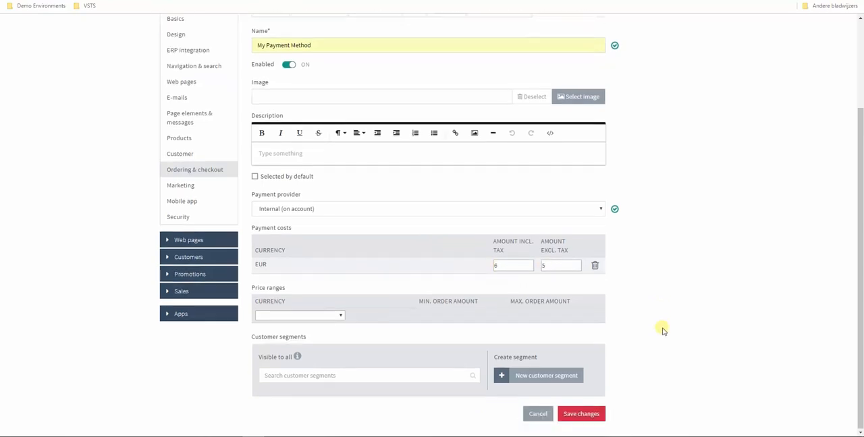
click(599, 411)
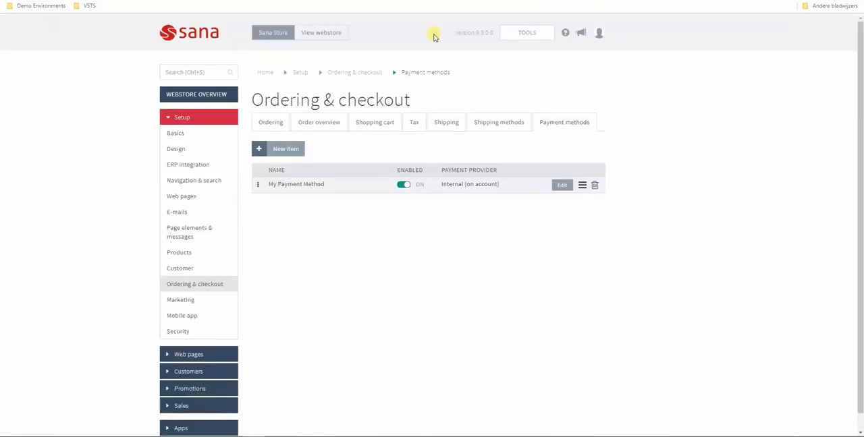
- View the webstore, log in with the shop account's e-mail and password, and decline storing the login
click(327, 35)
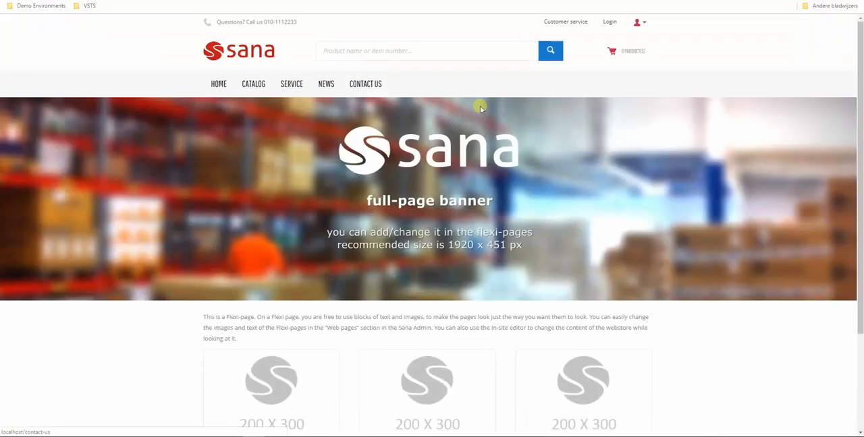
click(609, 22)
click(441, 177)
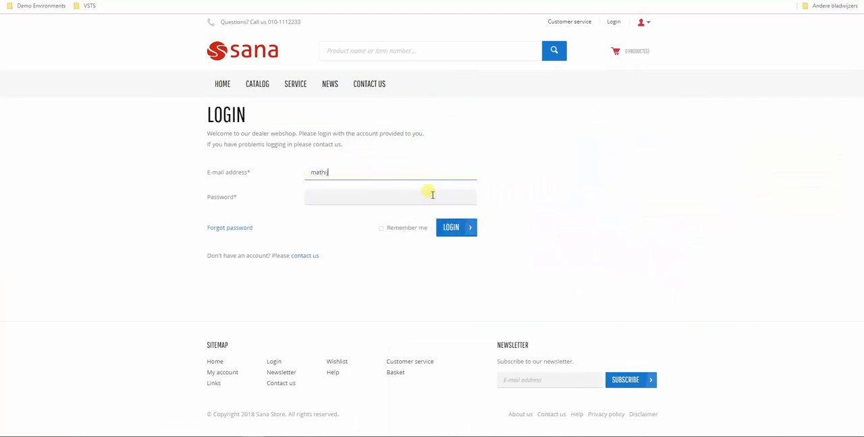
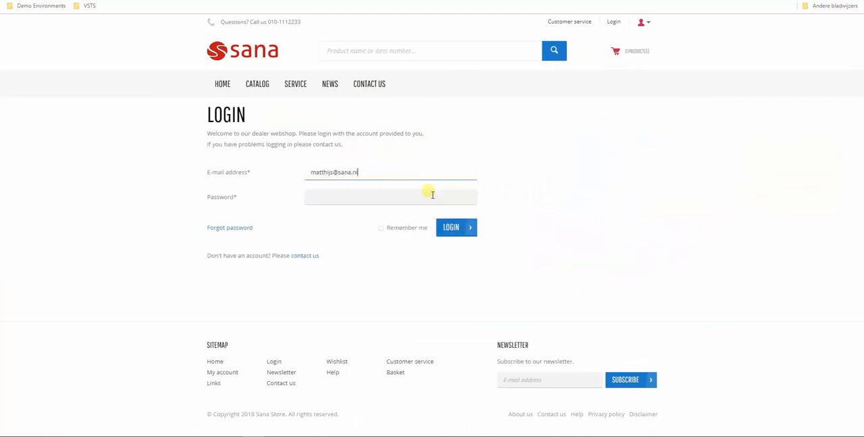
click(432, 194)
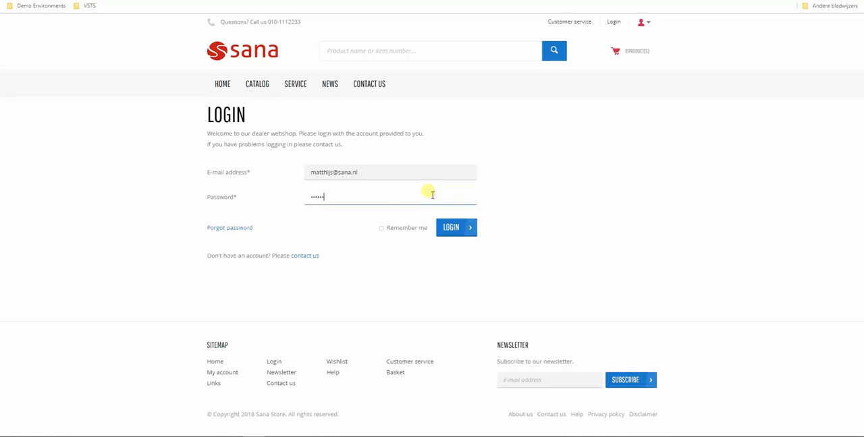
click(449, 227)
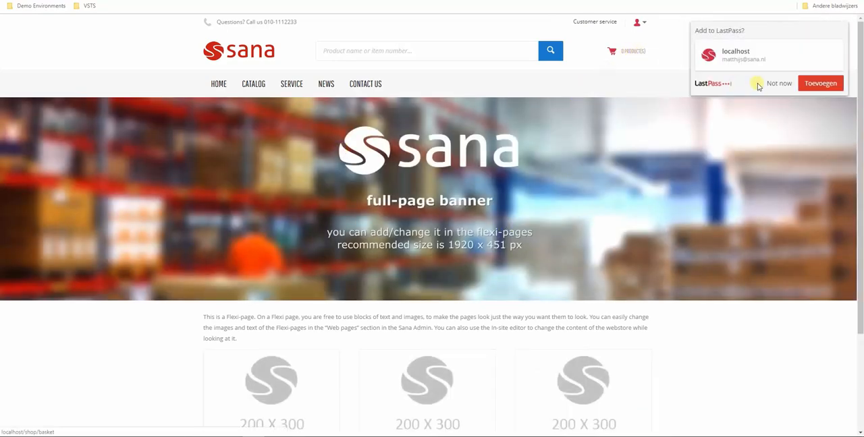
click(761, 85)
- From the Kantoormeubilair category, add one ATHENE Tafel, one PARIJS Bezoekersstoel, zwart and one ATHENE Mobiel onderstel to the cart
mouse_move(253, 83)
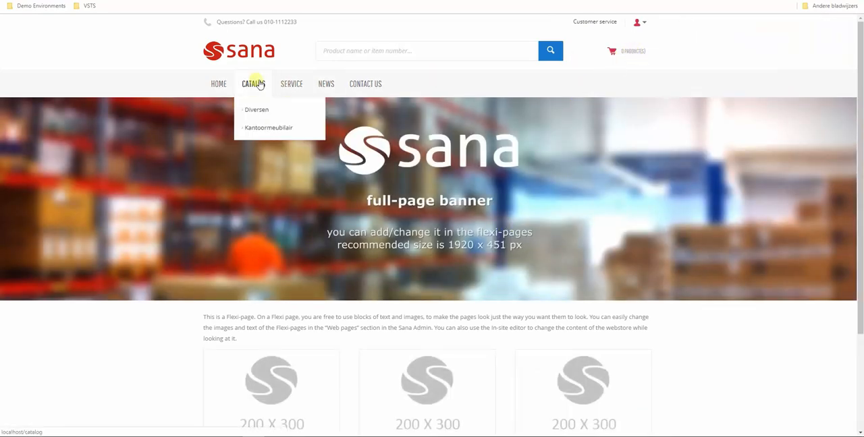
mouse_move(269, 124)
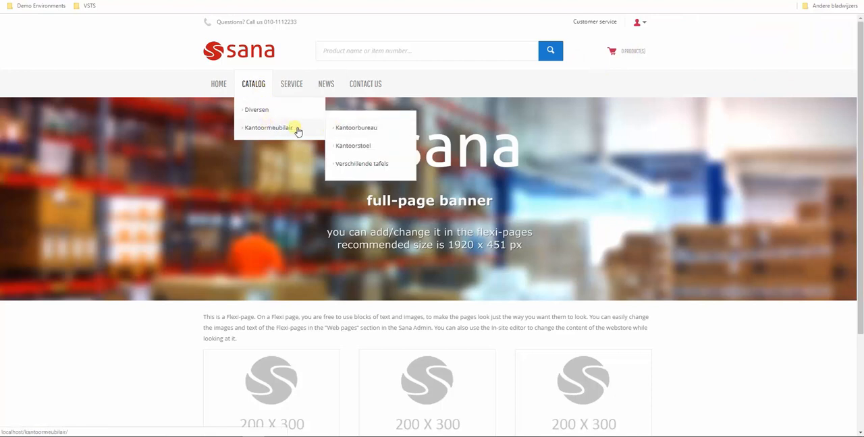
click(285, 131)
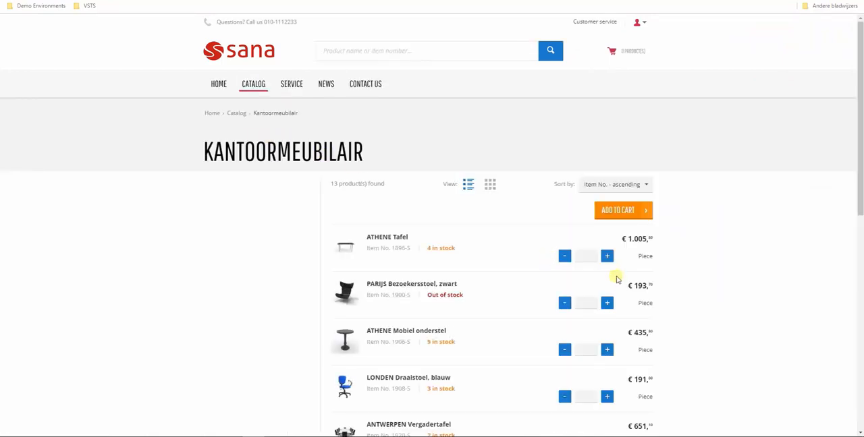
click(607, 256)
click(607, 303)
click(607, 349)
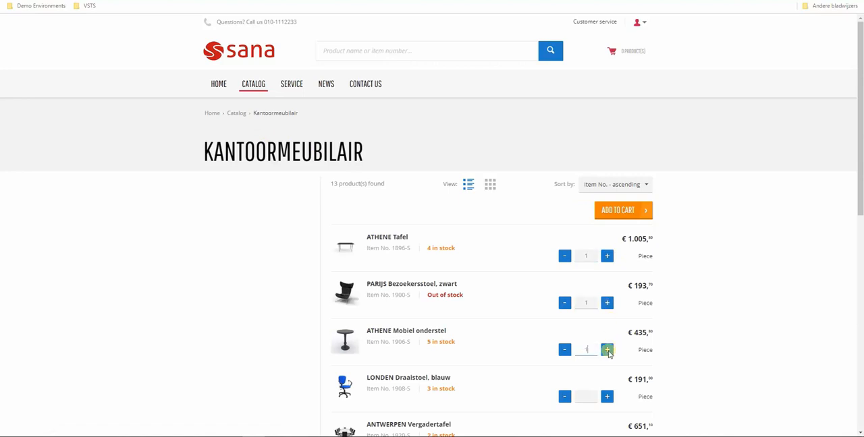
click(618, 215)
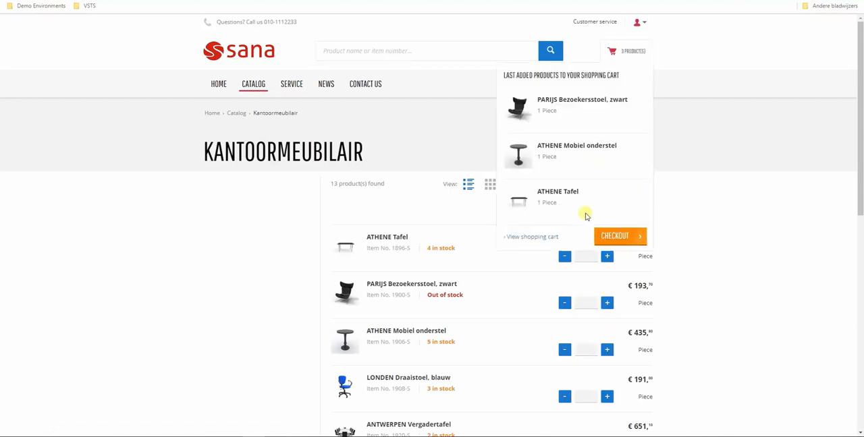
- Check out from the shopping cart, delivering to the billing address, and continue through the delivery method to the order overview
click(532, 238)
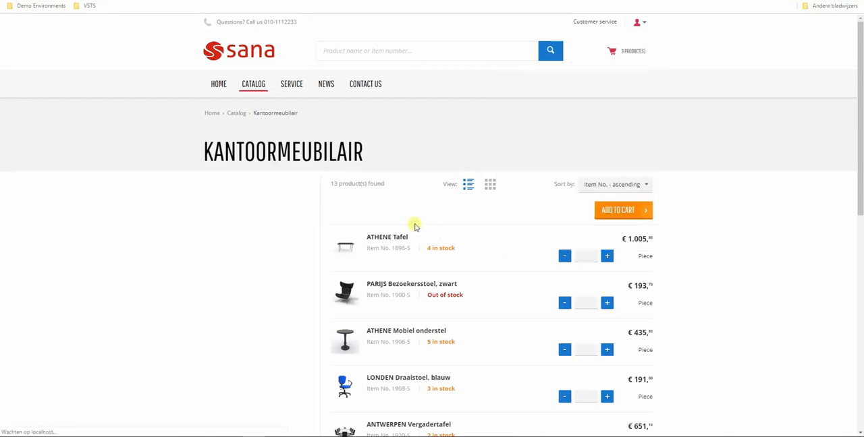
scroll(472, 229, down, 3)
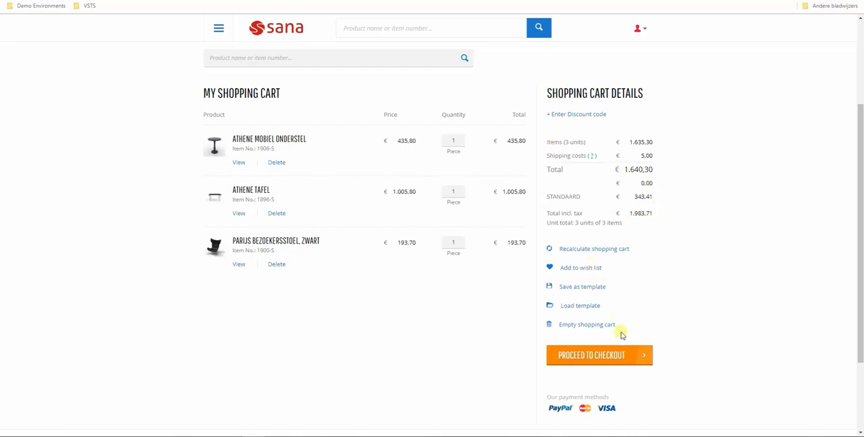
click(614, 355)
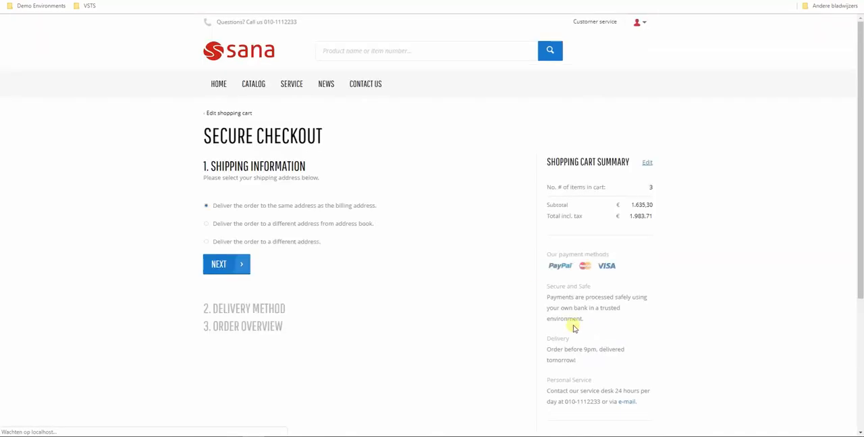
click(239, 270)
click(229, 266)
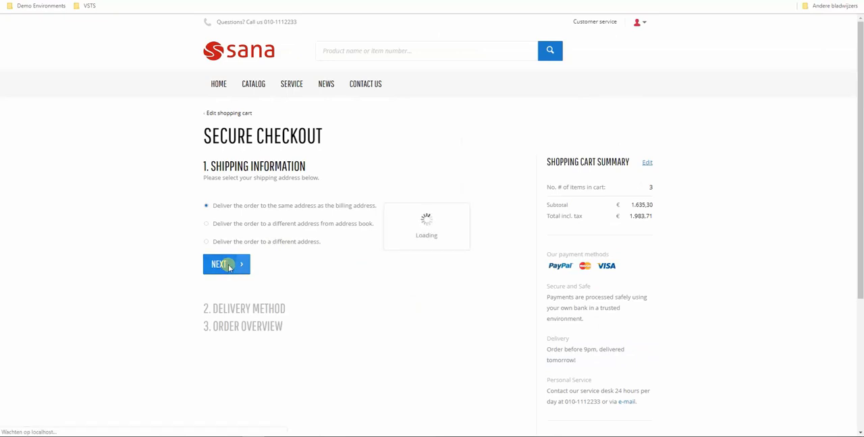
click(273, 280)
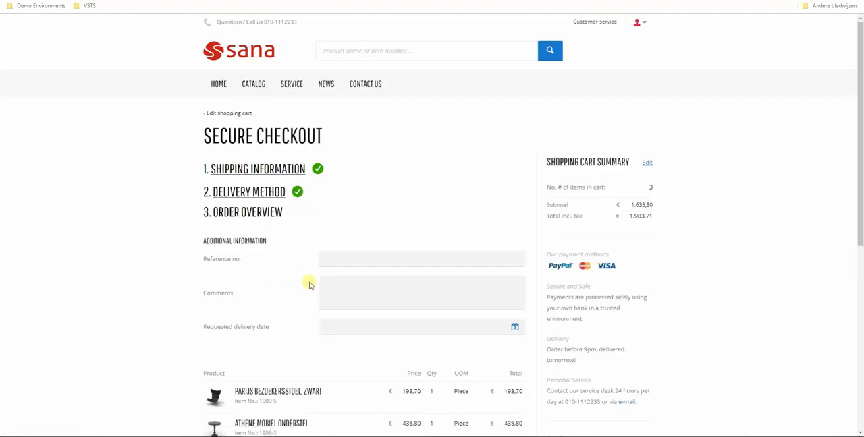
- Review the order overview, submit the order and open its order page
scroll(347, 287, down, 2)
scroll(347, 287, down, 5)
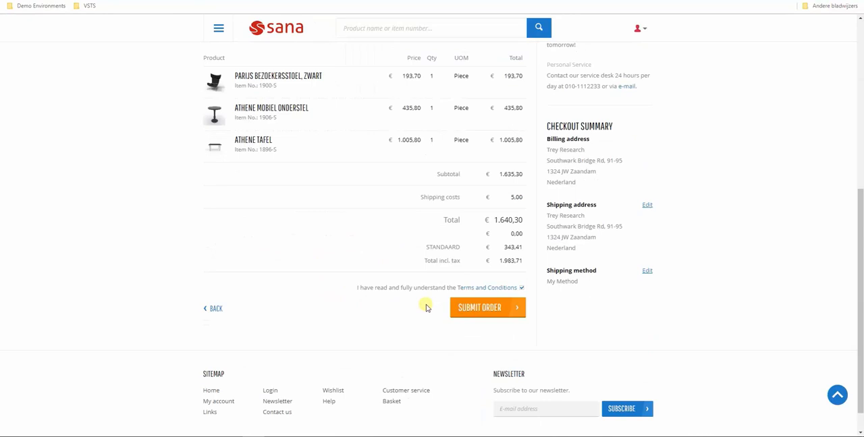
scroll(422, 306, up, 5)
scroll(378, 284, down, 4)
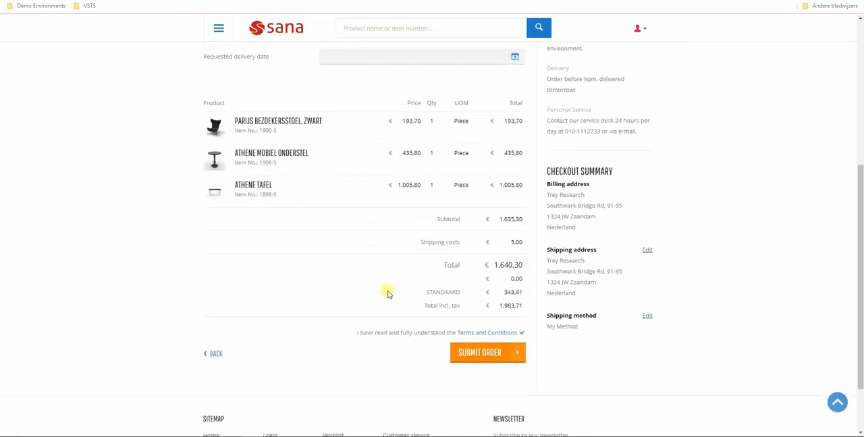
click(484, 354)
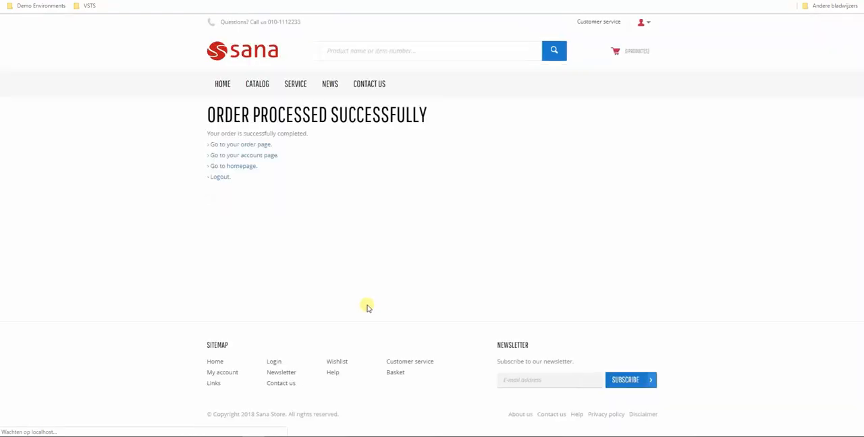
click(253, 149)
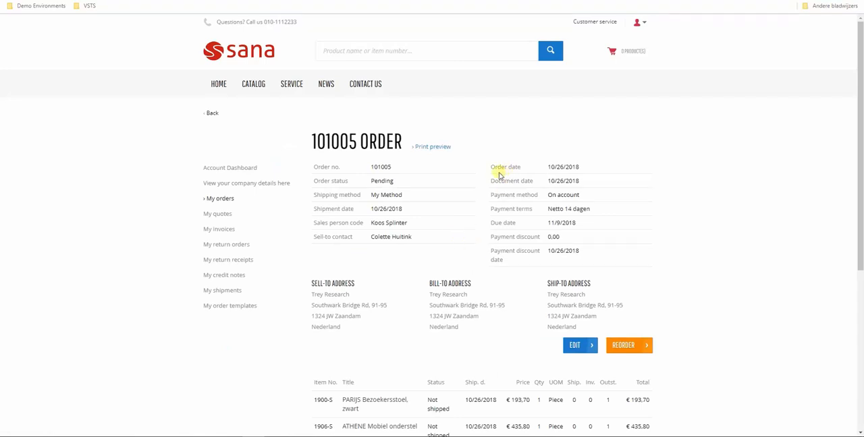
- Review the submitted order's details and item lines on its order page, and select the order number in the heading
scroll(492, 247, down, 3)
scroll(466, 239, up, 3)
double_click(348, 144)
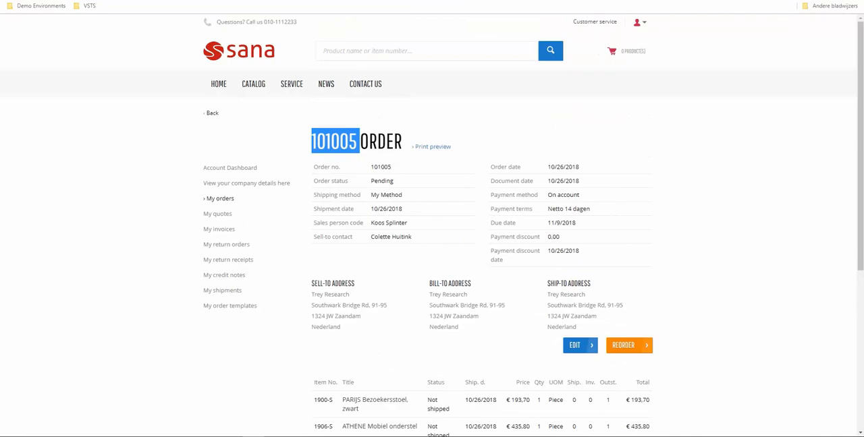
- Switch to Business Central, open the Trey Research order from the sales orders list, and examine its item and shipping cost lines
click(432, 0)
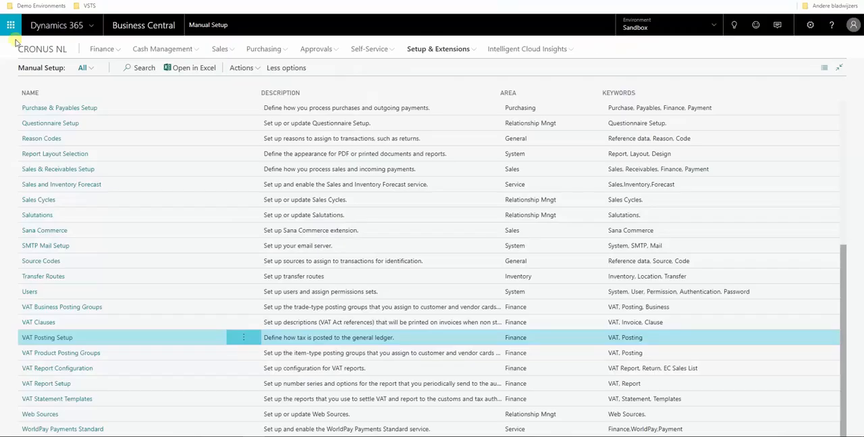
click(68, 54)
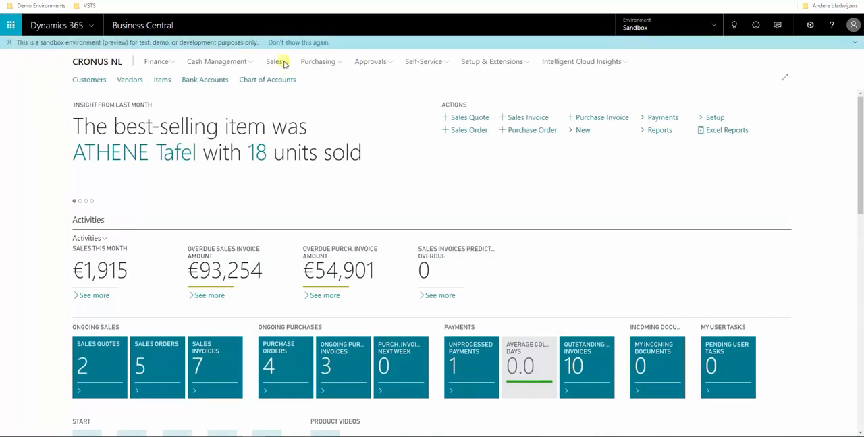
click(278, 63)
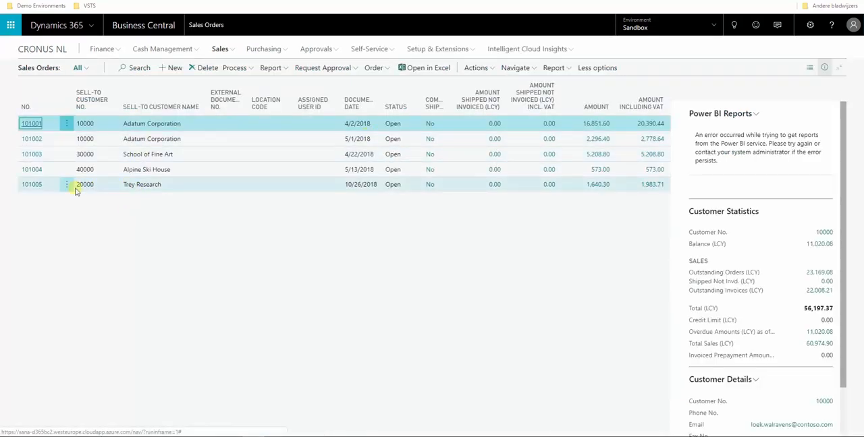
click(35, 186)
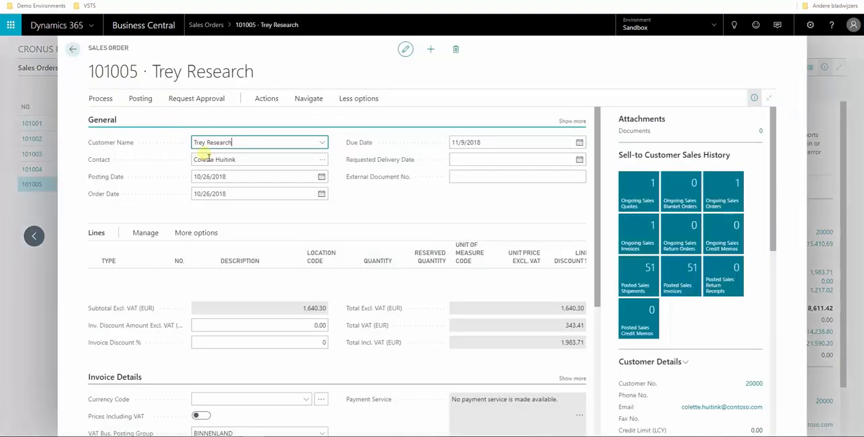
scroll(376, 221, down, 3)
scroll(428, 227, up, 1)
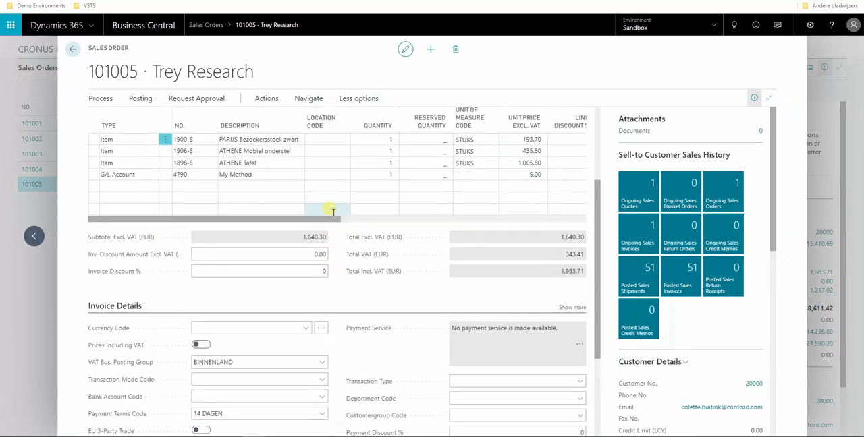